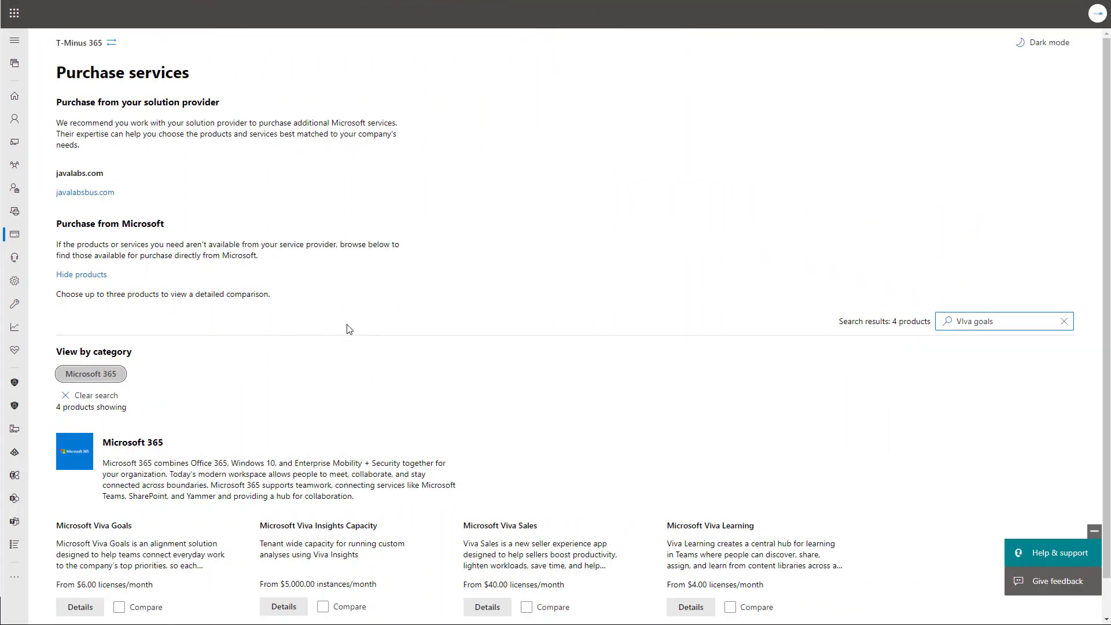
# Highlight the Viva Goals per-licence price in the admin center, then clear the selection
pyautogui.moveTo(17, 241)
pyautogui.moveTo(177, 591); pyautogui.dragTo(54, 584)
pyautogui.click(110, 536)
# Show the Viva Goals user's Licenses and apps tab from the Active users list
pyautogui.moveTo(12, 126)
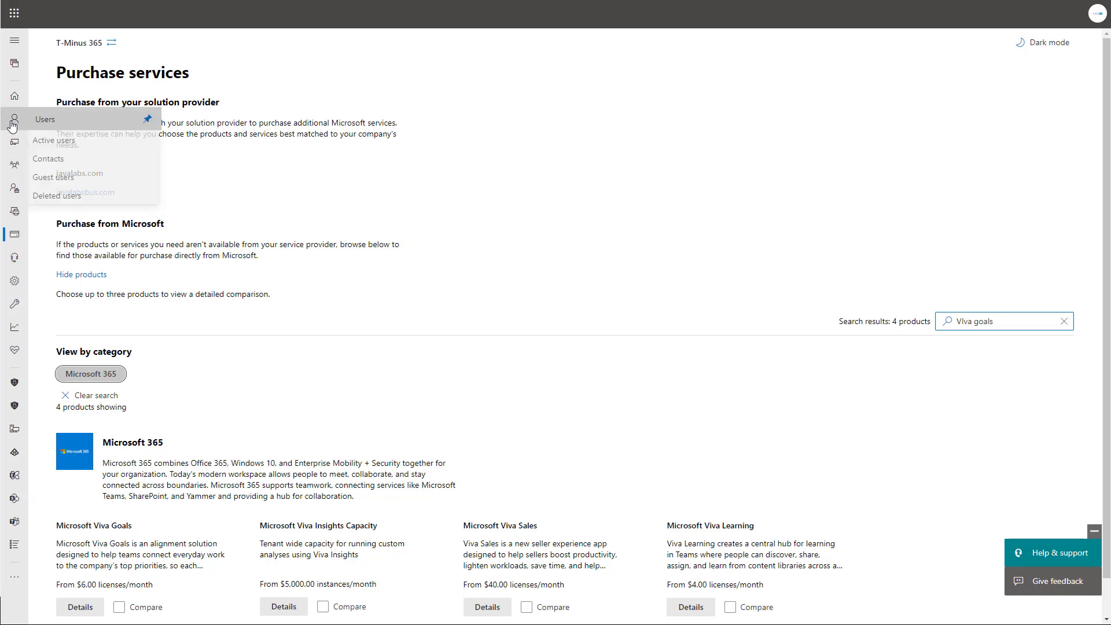
pyautogui.click(61, 149)
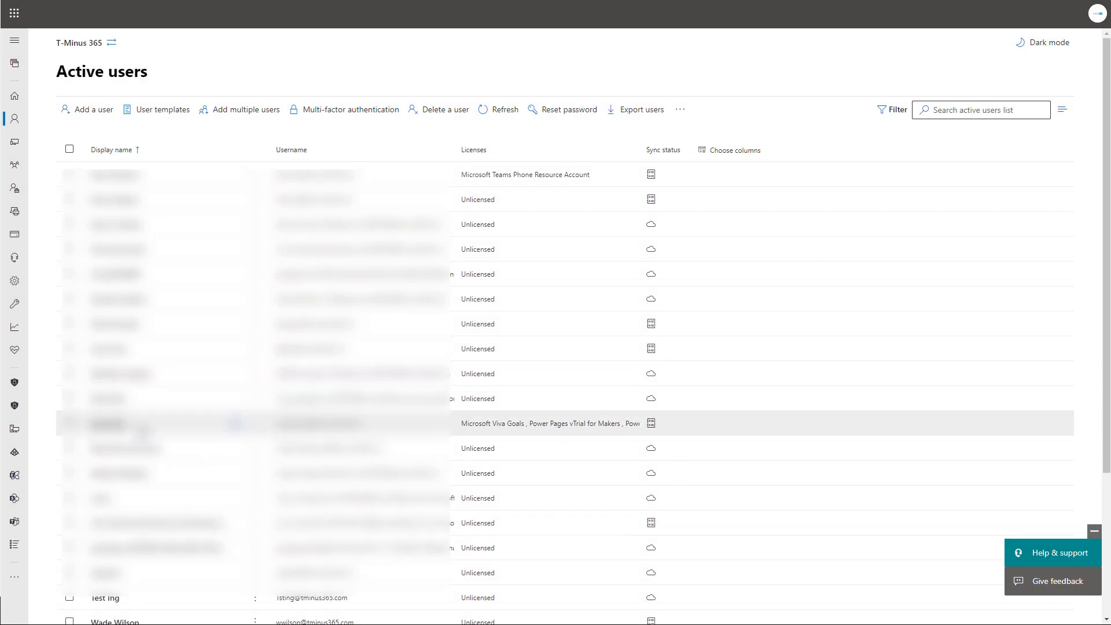
pyautogui.click(141, 429)
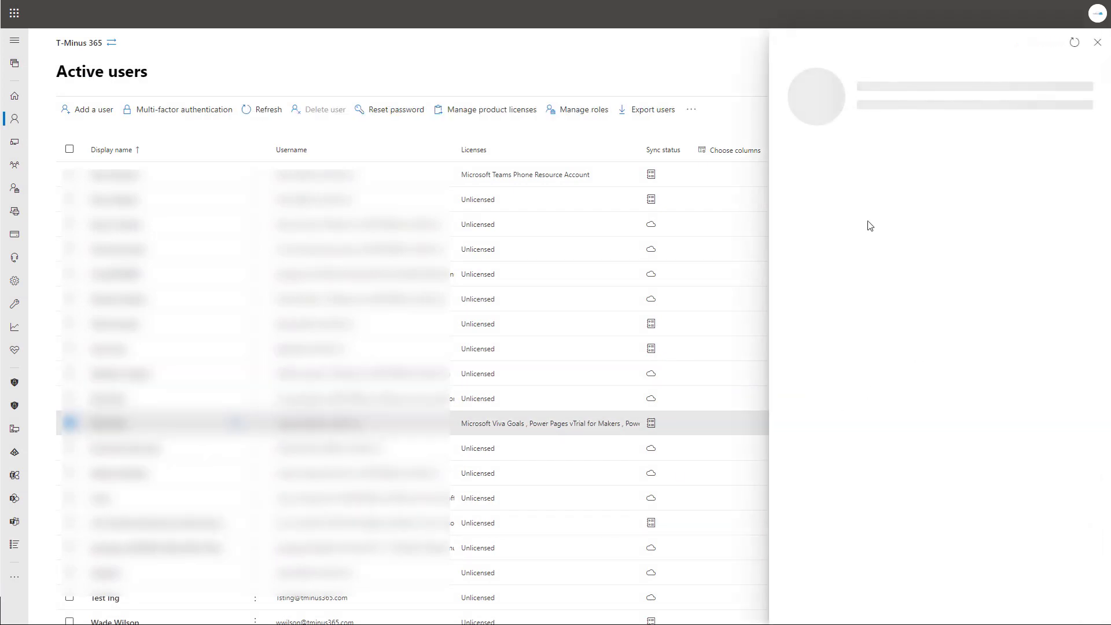
pyautogui.click(928, 167)
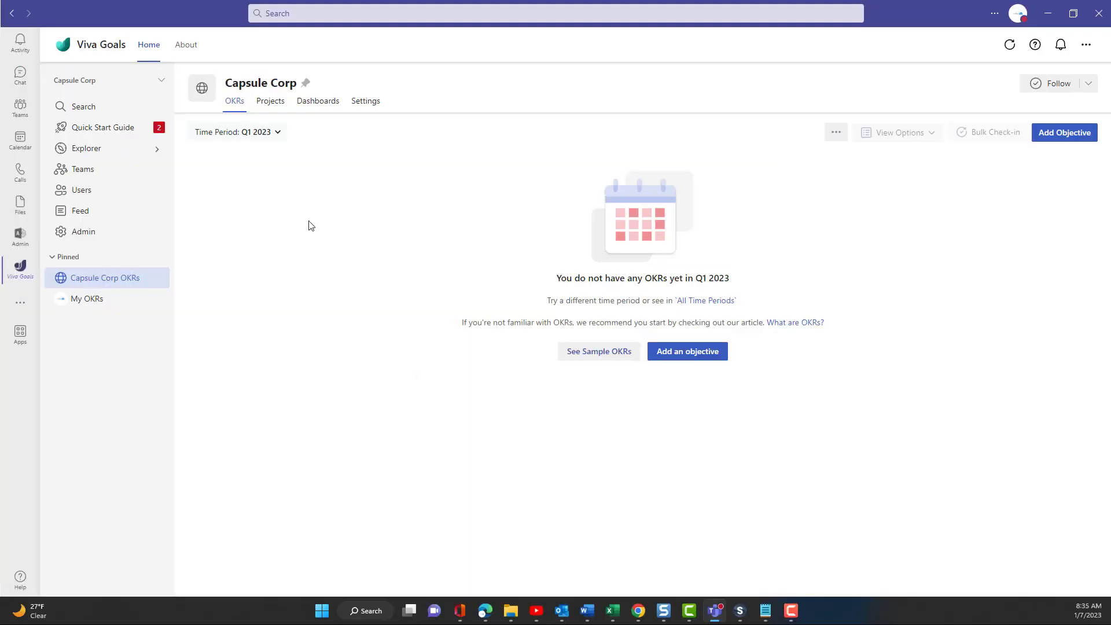
# Search Teams apps for 'Viva', close the search, and open Capsule Corp's organization dropdown
pyautogui.click(20, 302)
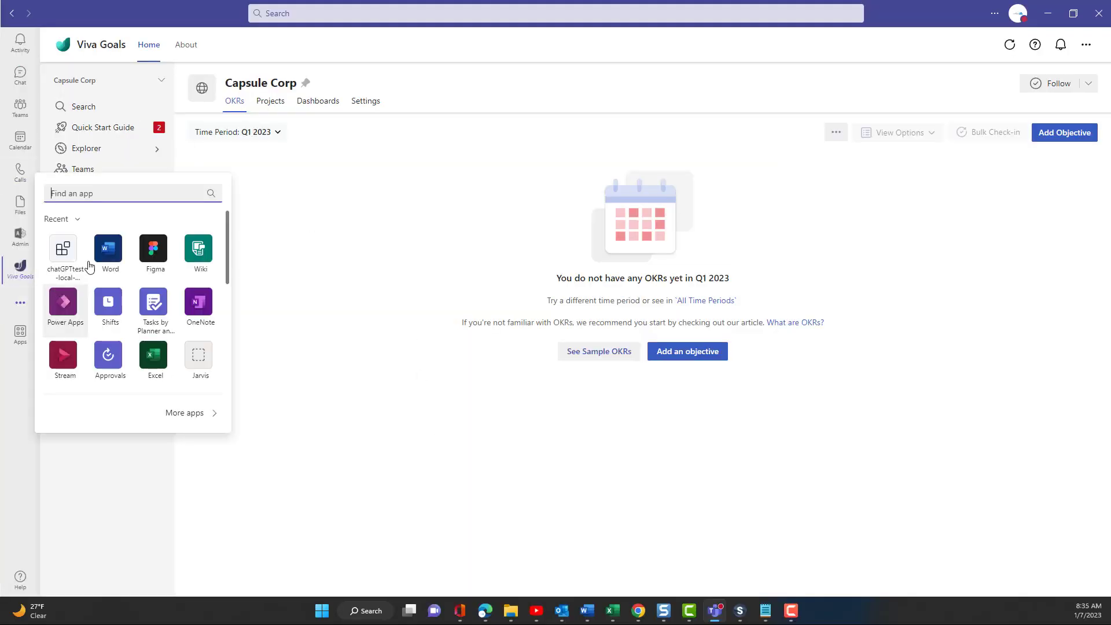
pyautogui.write('Viva')
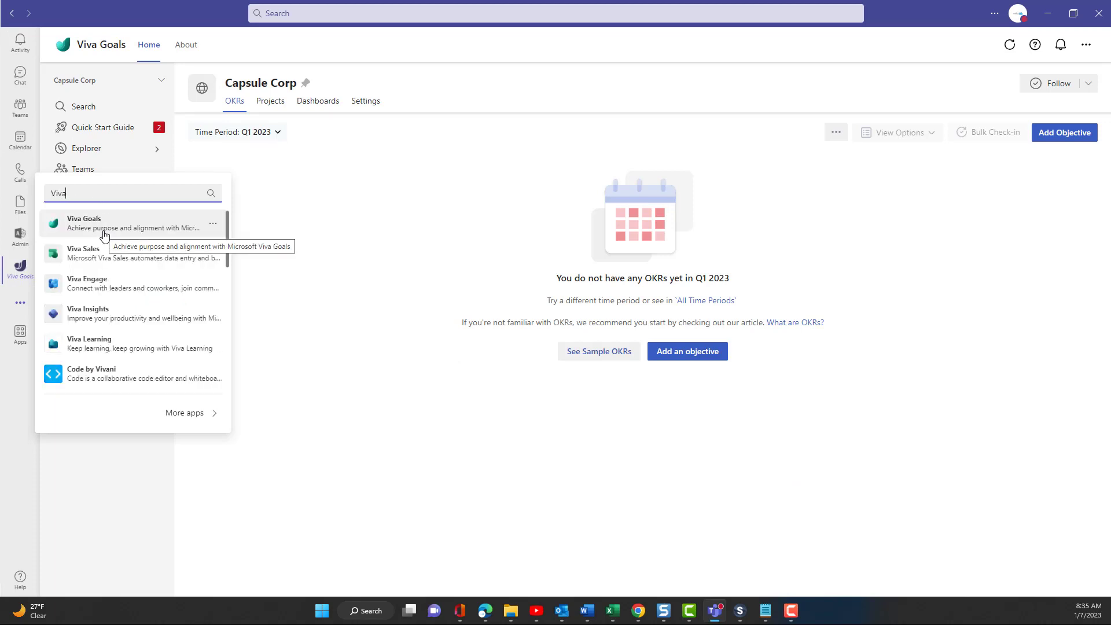
pyautogui.click(264, 236)
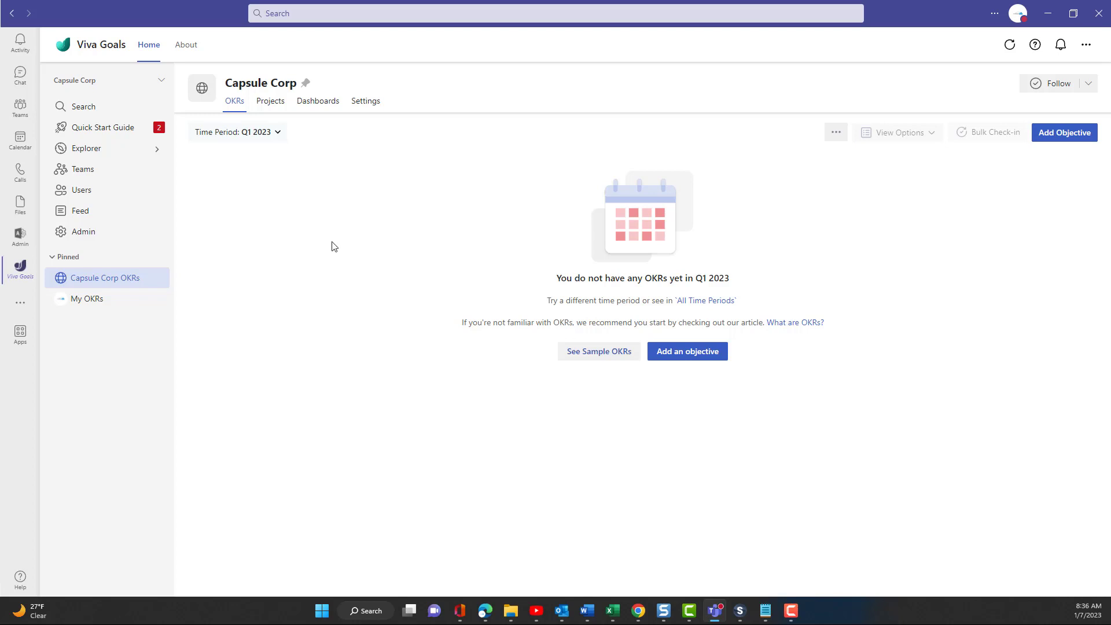
pyautogui.click(164, 86)
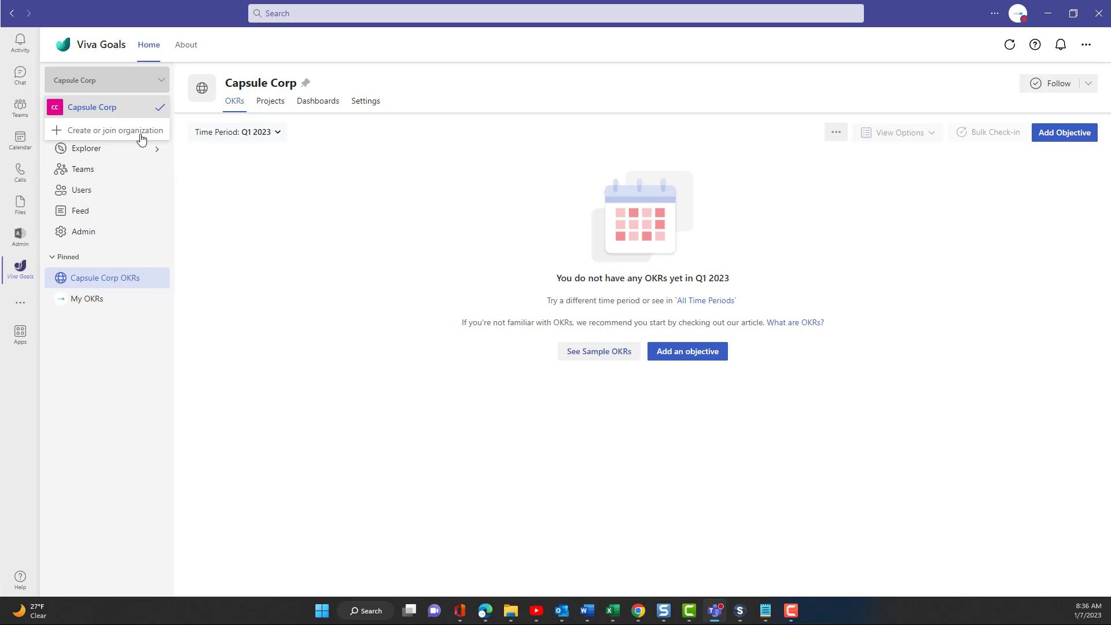
pyautogui.click(153, 106)
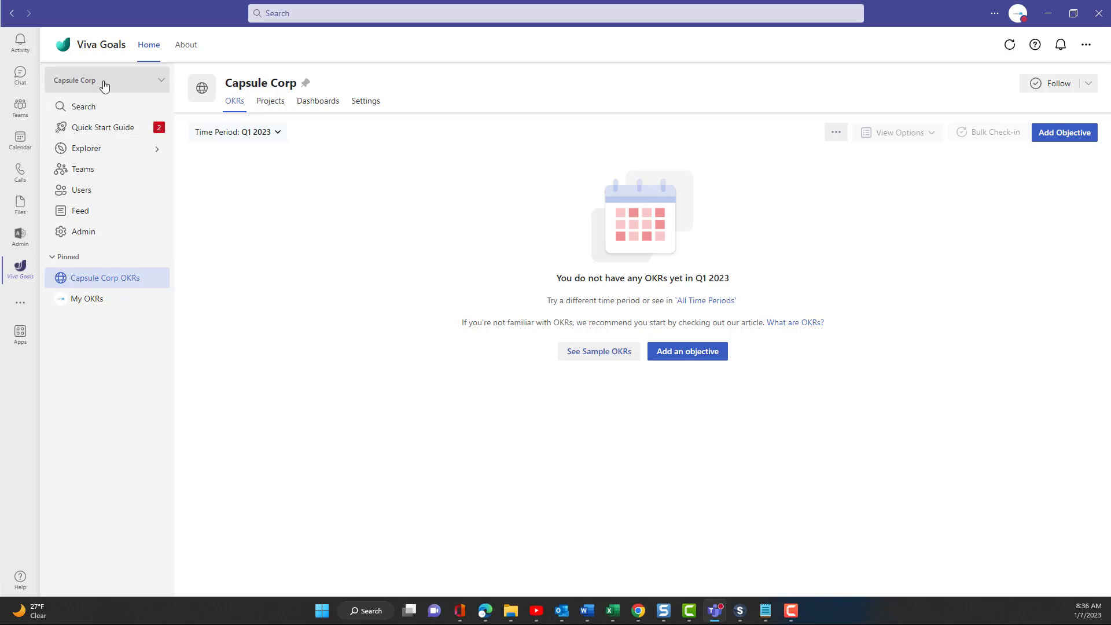
pyautogui.click(106, 126)
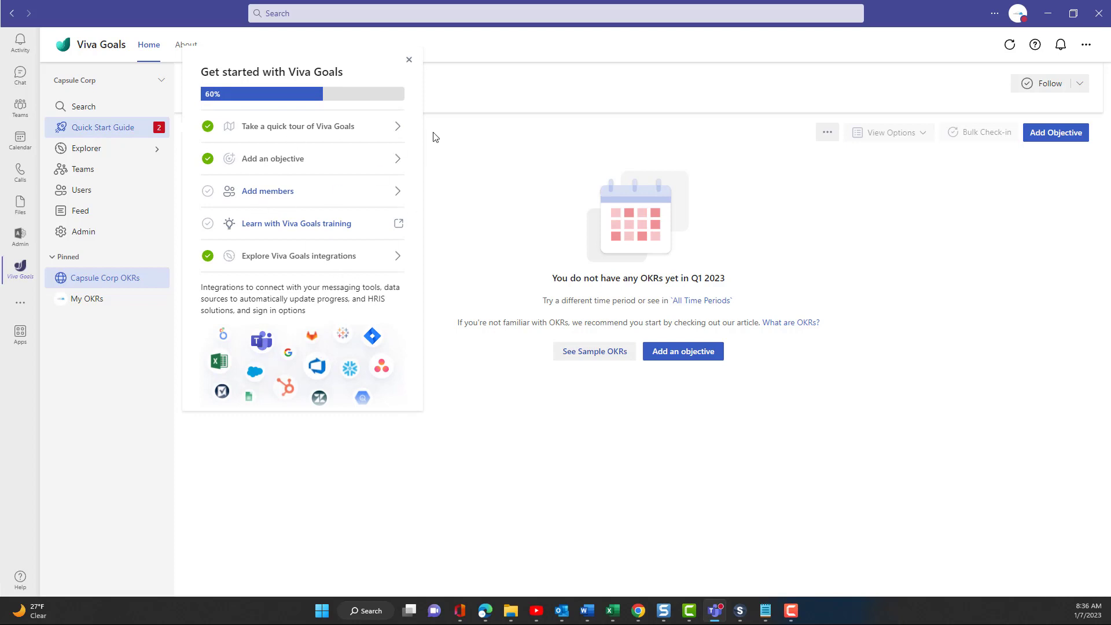
pyautogui.click(409, 60)
pyautogui.click(87, 233)
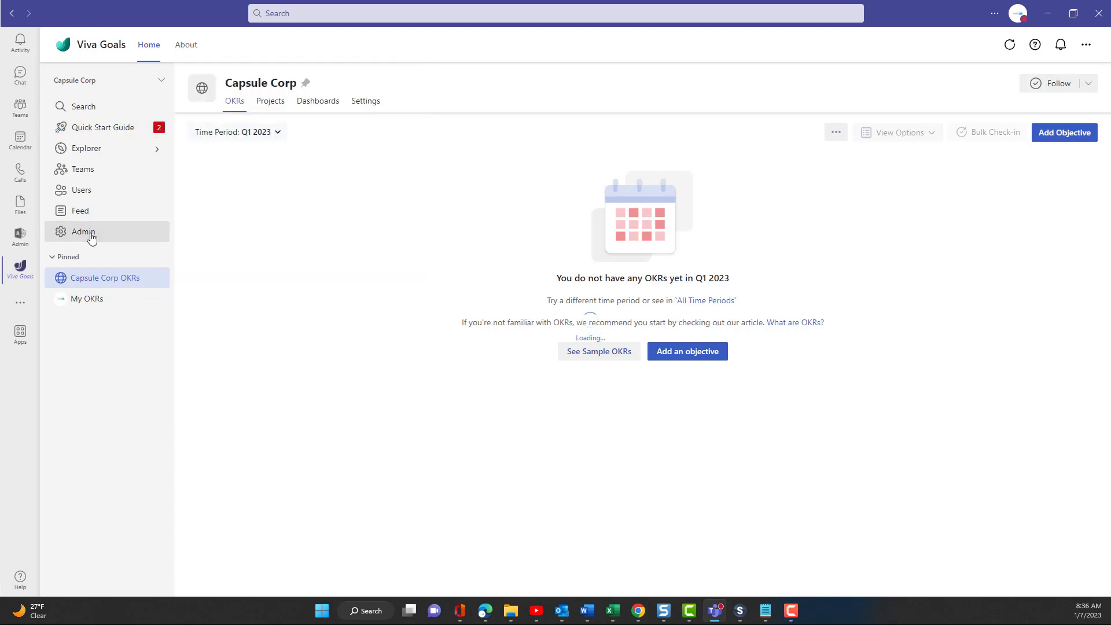
pyautogui.scroll(-3, 466, 320)
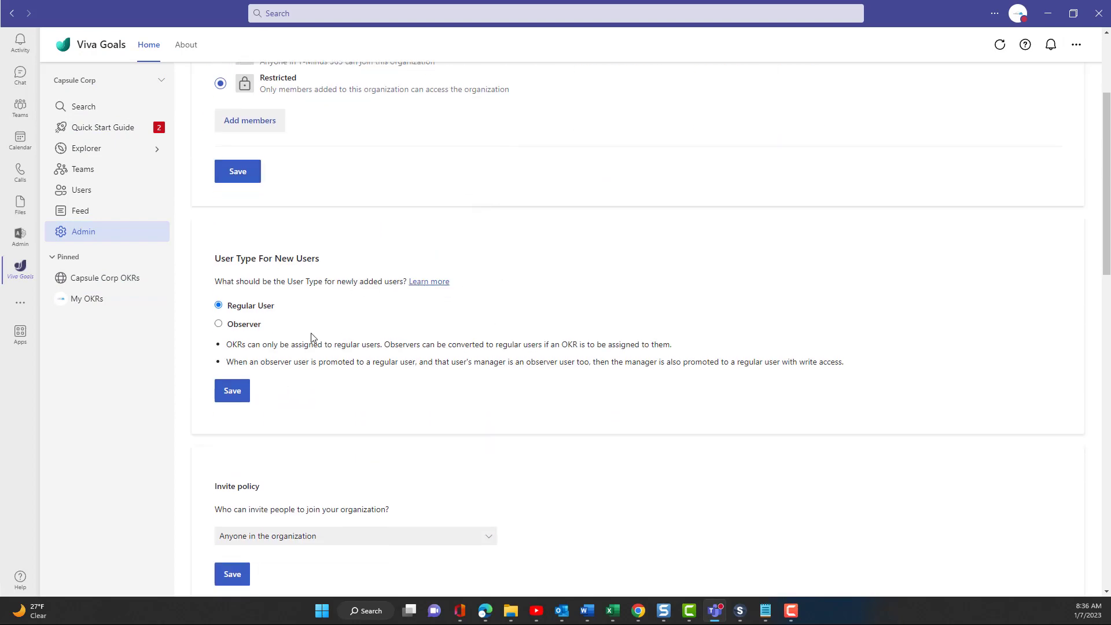
pyautogui.scroll(-3, 409, 375)
pyautogui.scroll(-4, 422, 397)
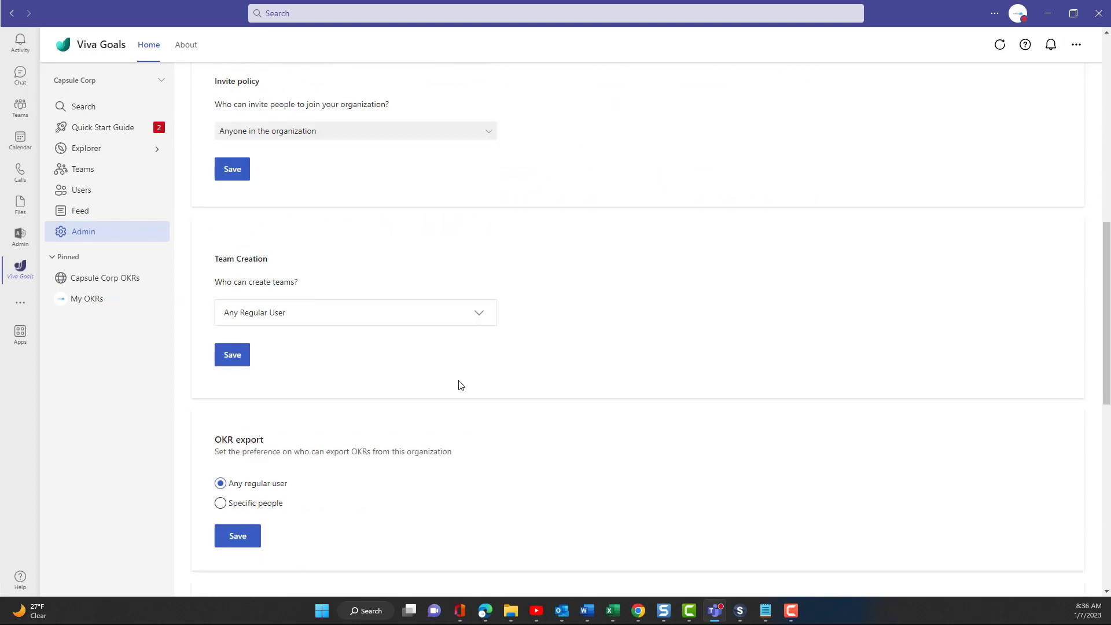
pyautogui.scroll(10, 464, 392)
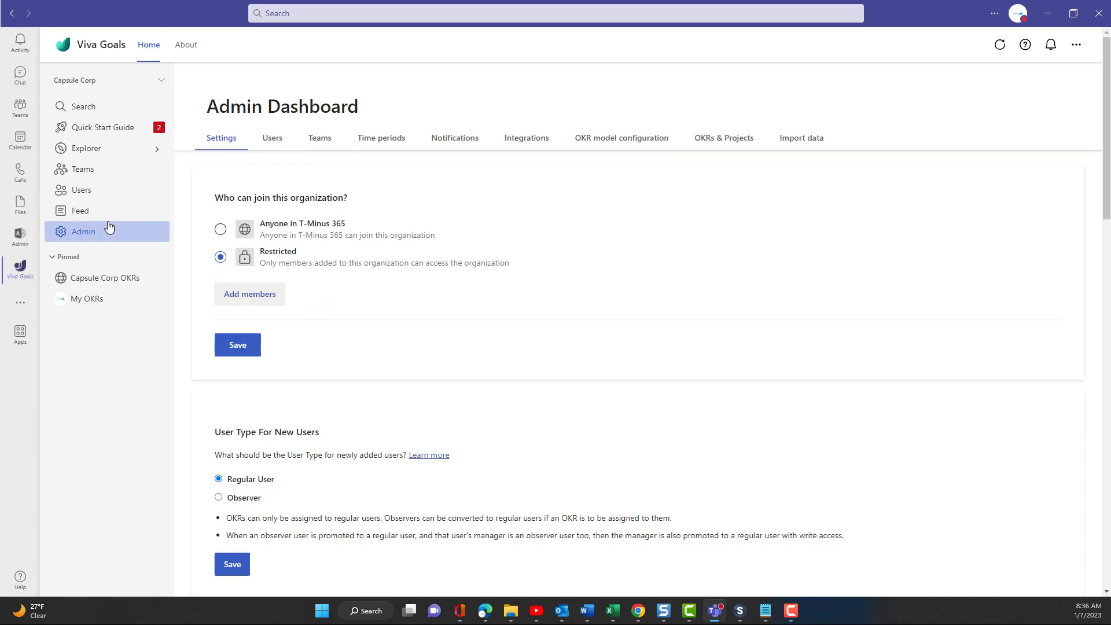
pyautogui.click(113, 155)
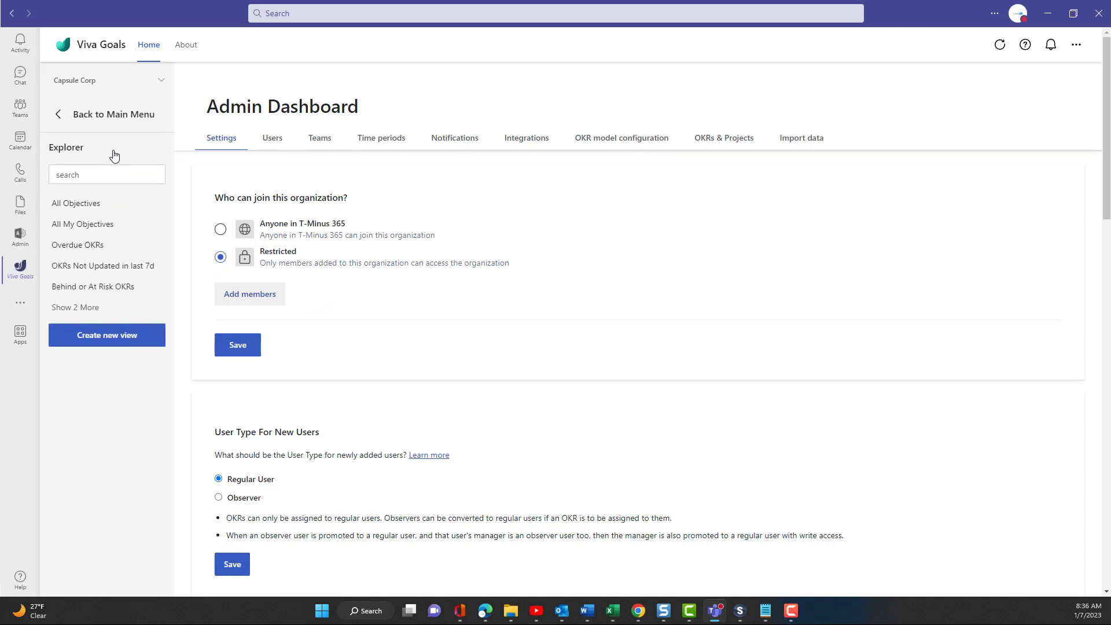
pyautogui.click(68, 123)
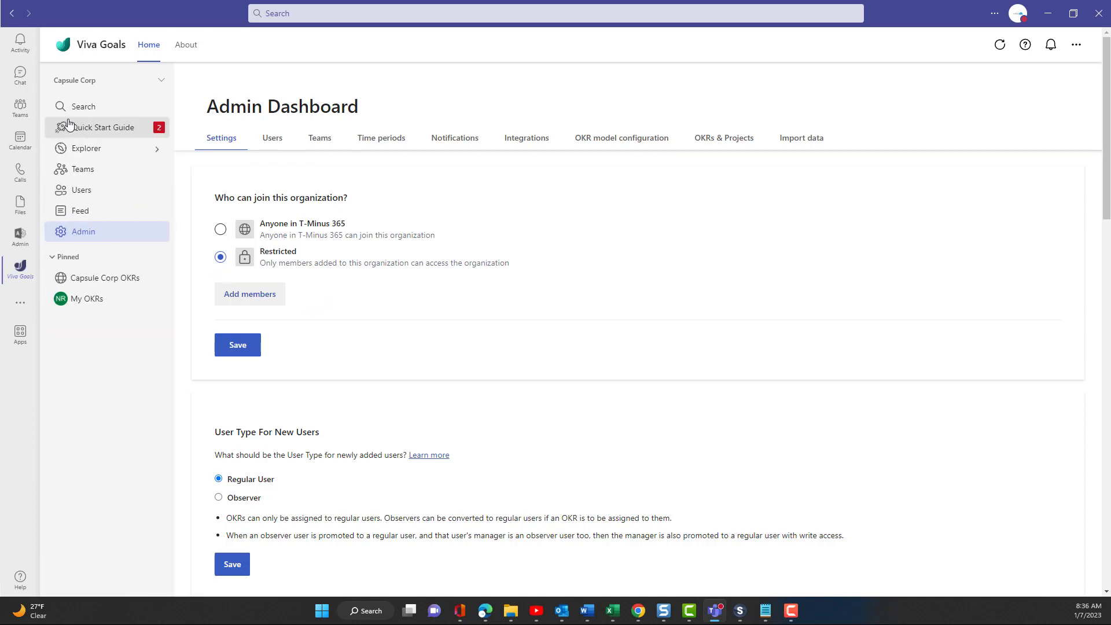
pyautogui.click(130, 292)
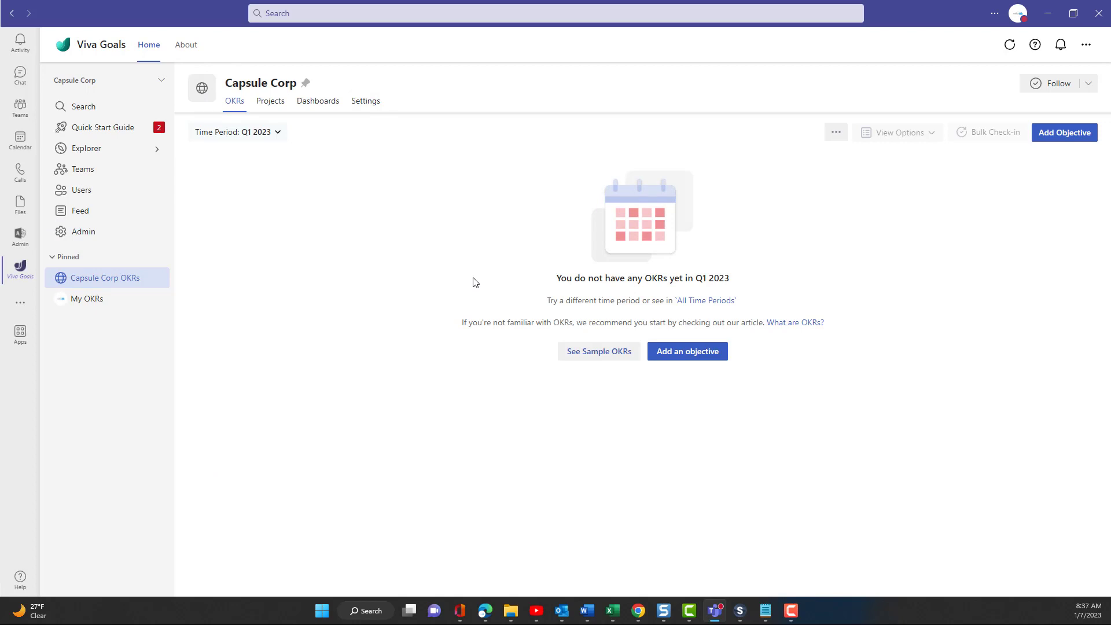
pyautogui.click(220, 132)
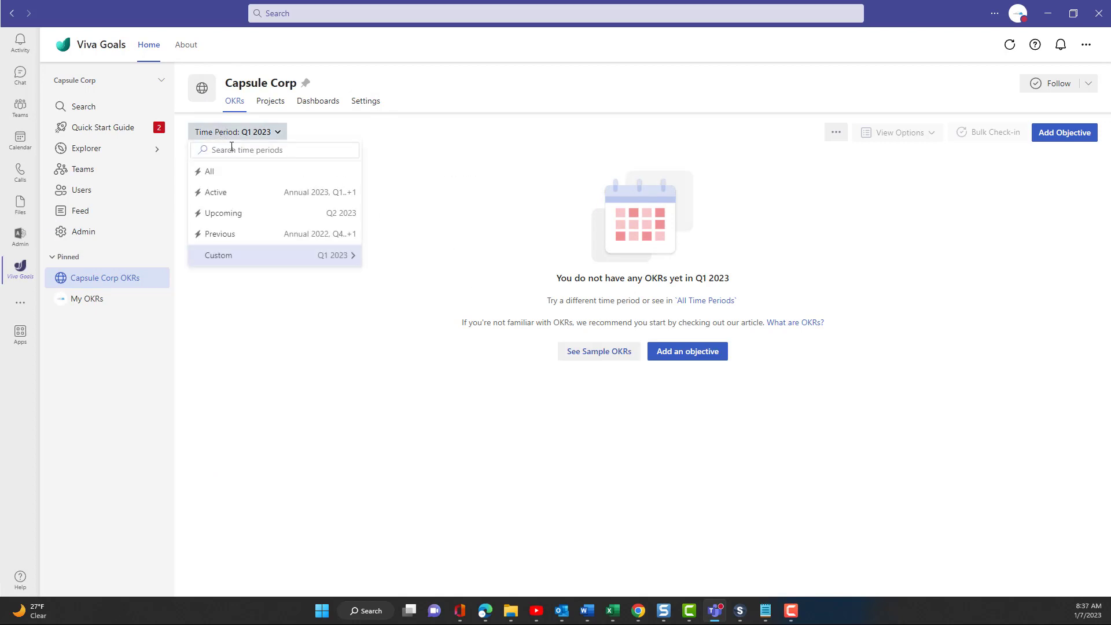
pyautogui.click(300, 258)
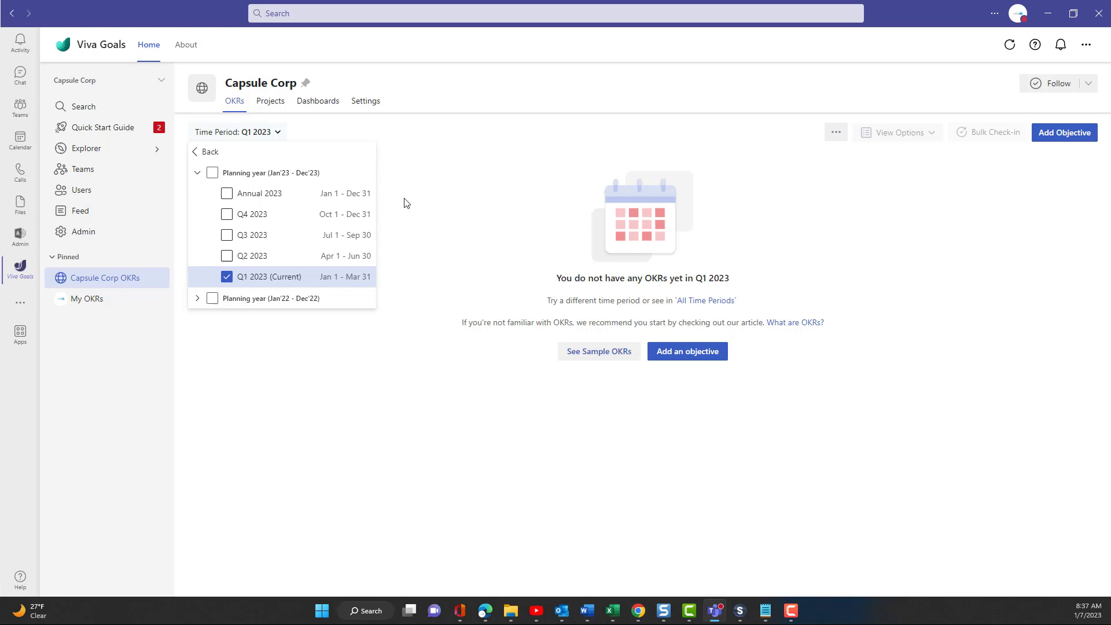
pyautogui.click(194, 152)
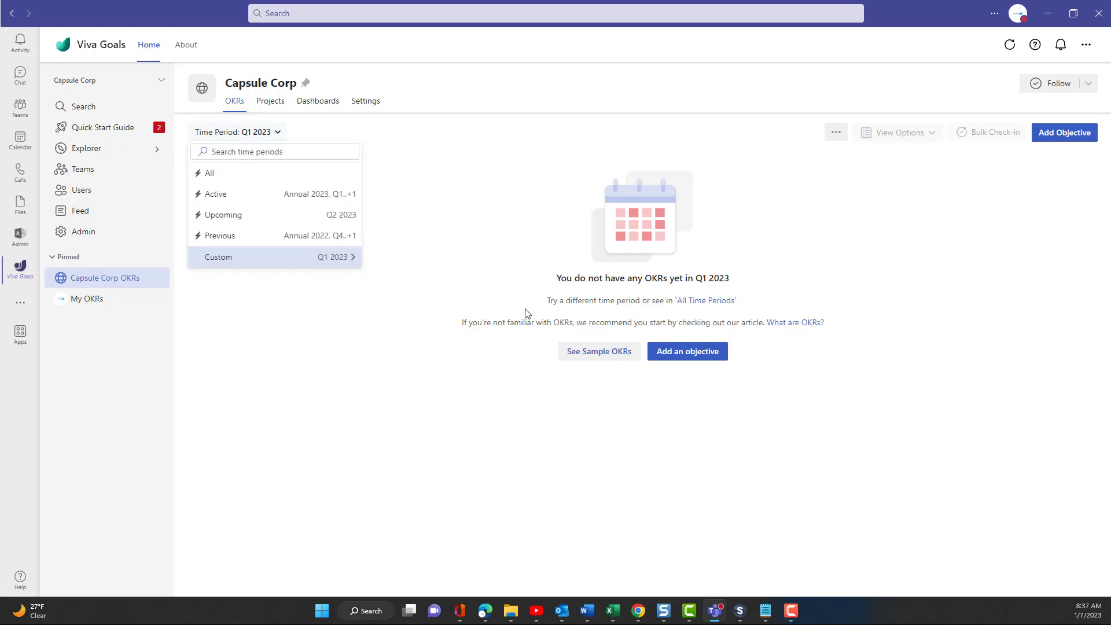
pyautogui.click(598, 351)
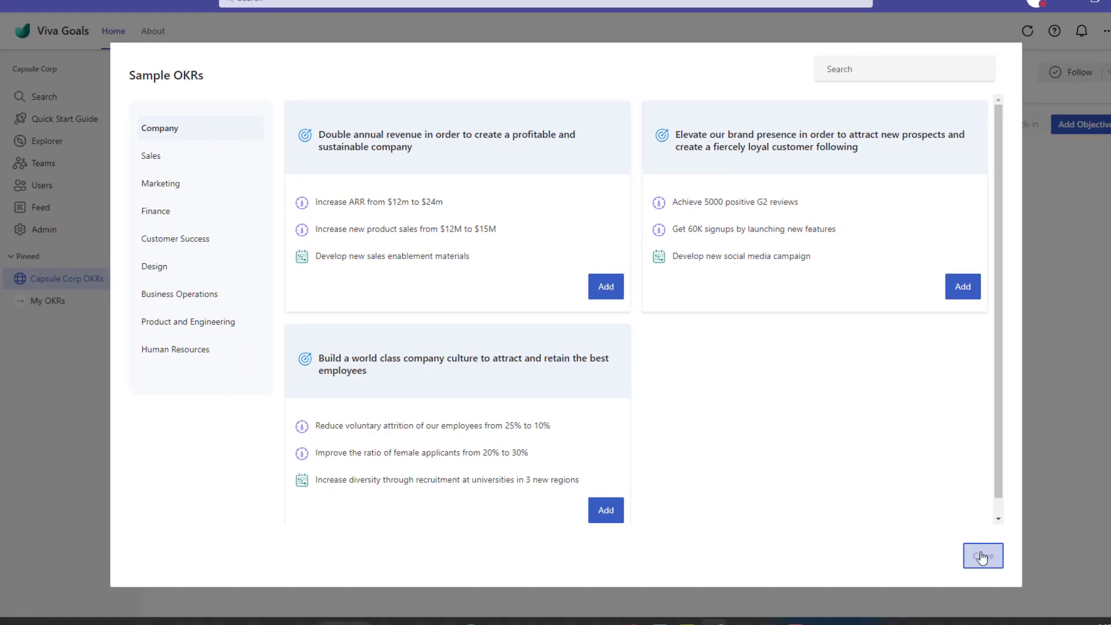
pyautogui.click(1025, 601)
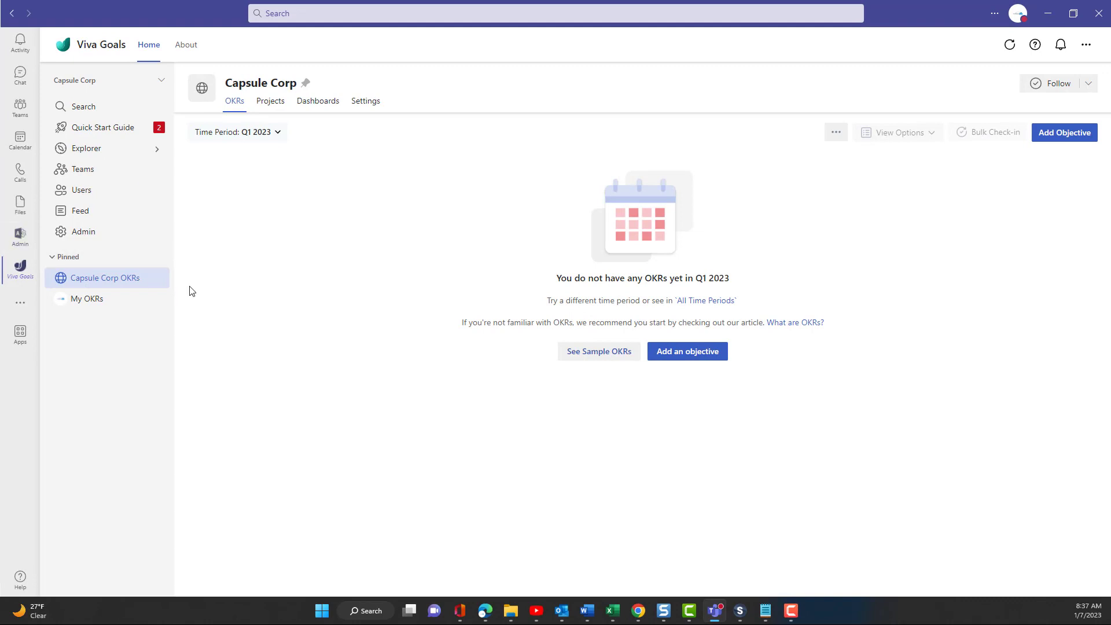
# Start a new objective titled 'Achieve 1 million of MRR' with type kept as Organization
pyautogui.click(701, 350)
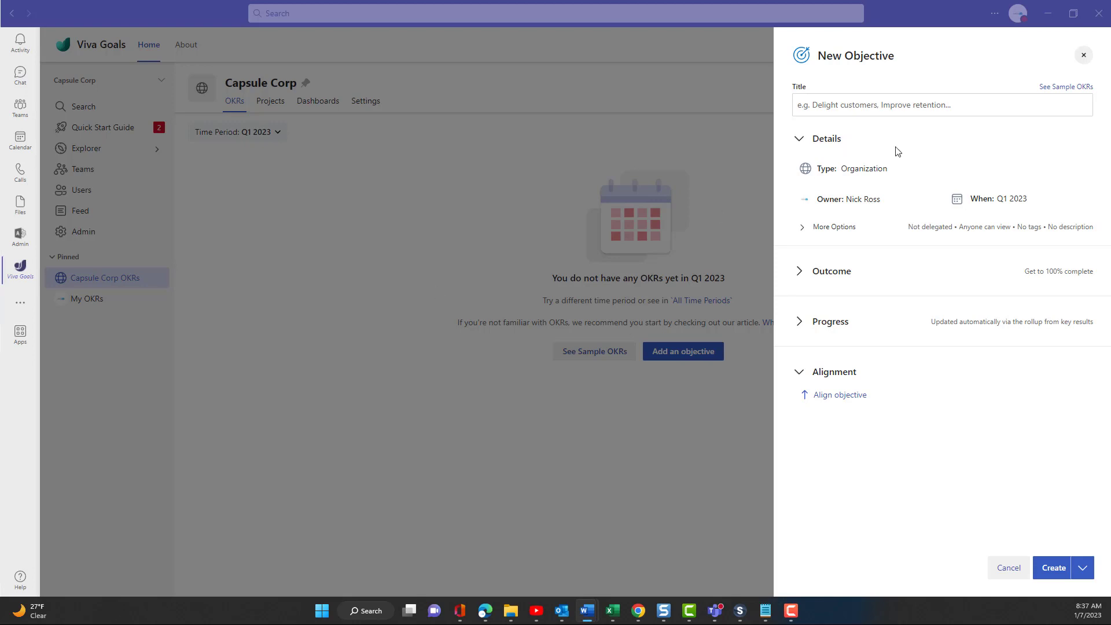
pyautogui.click(913, 106)
pyautogui.write('Achieve 1 million of MRR')
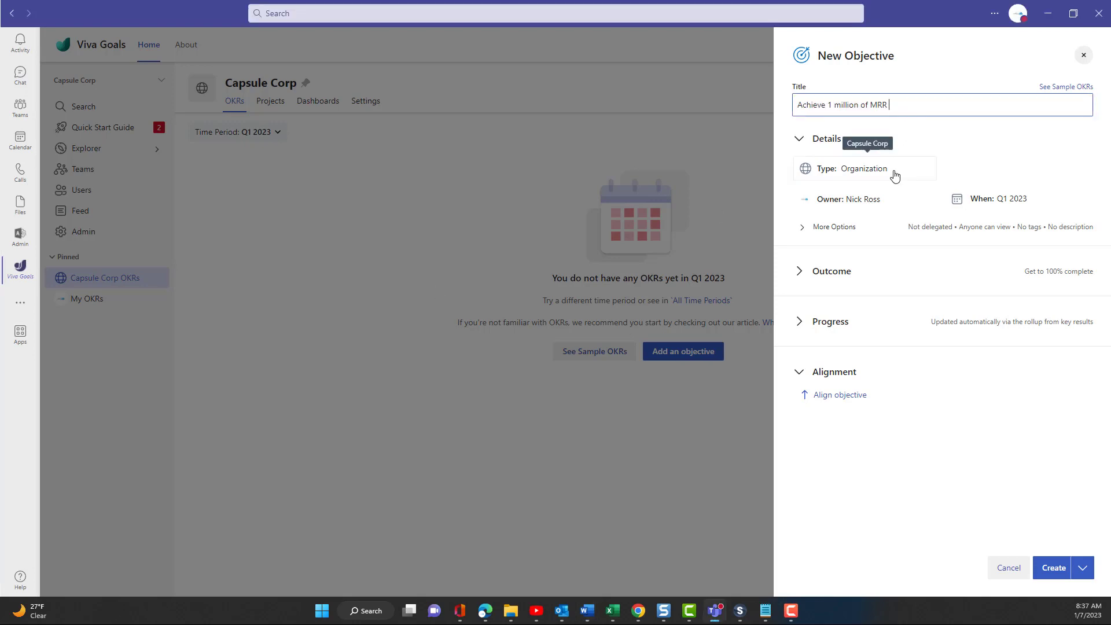
pyautogui.click(830, 182)
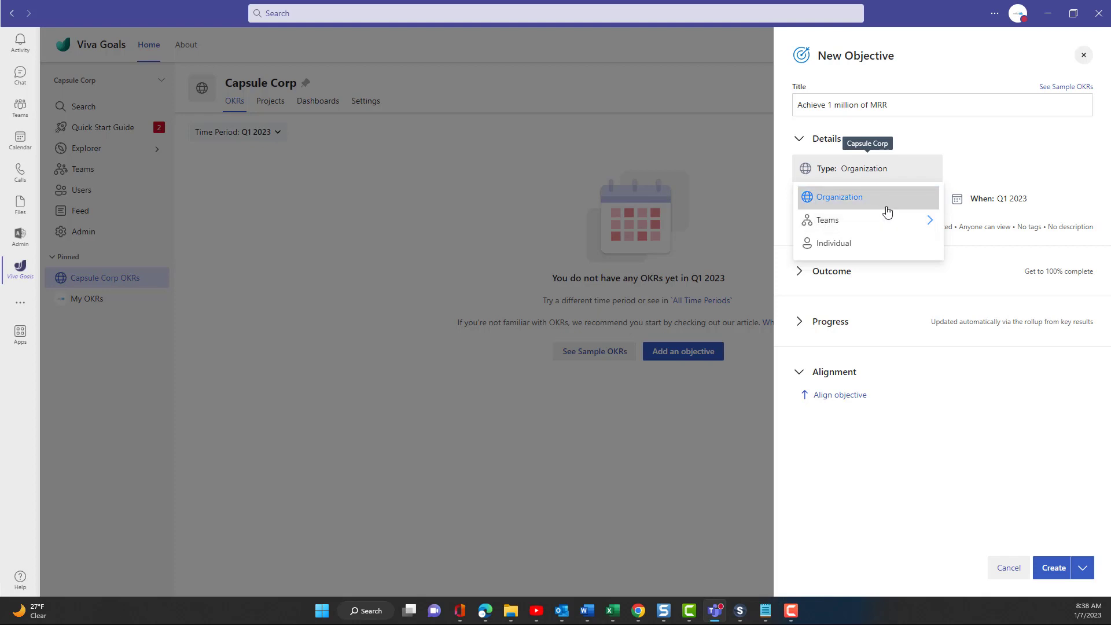
pyautogui.click(810, 167)
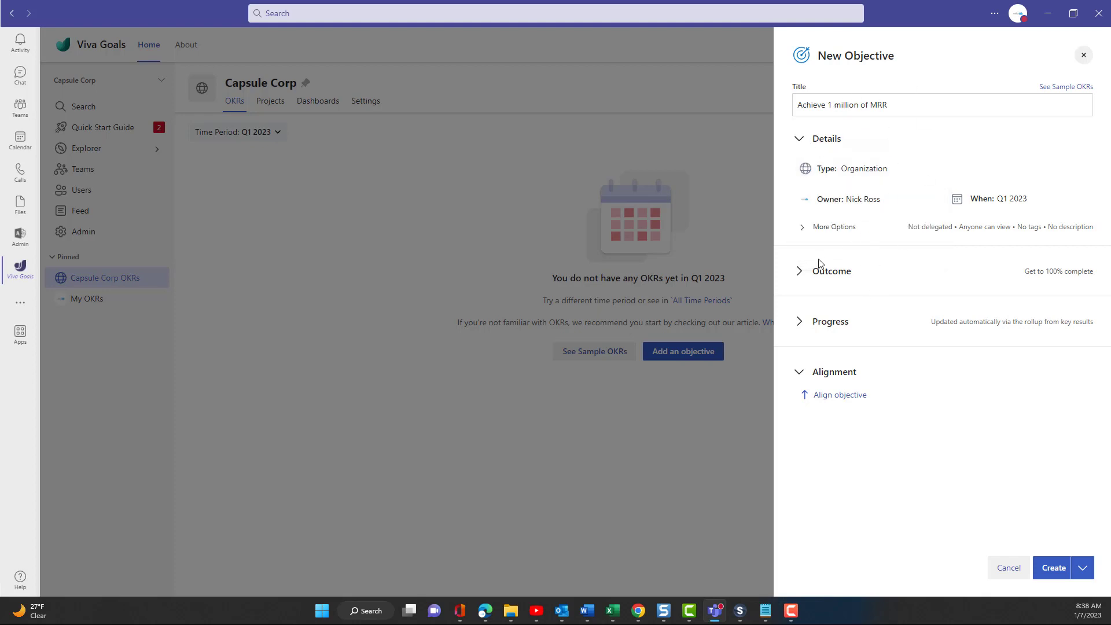
# Keep progress as Automatic via key-result rollup, skip alignment, and create the objective
pyautogui.click(800, 278)
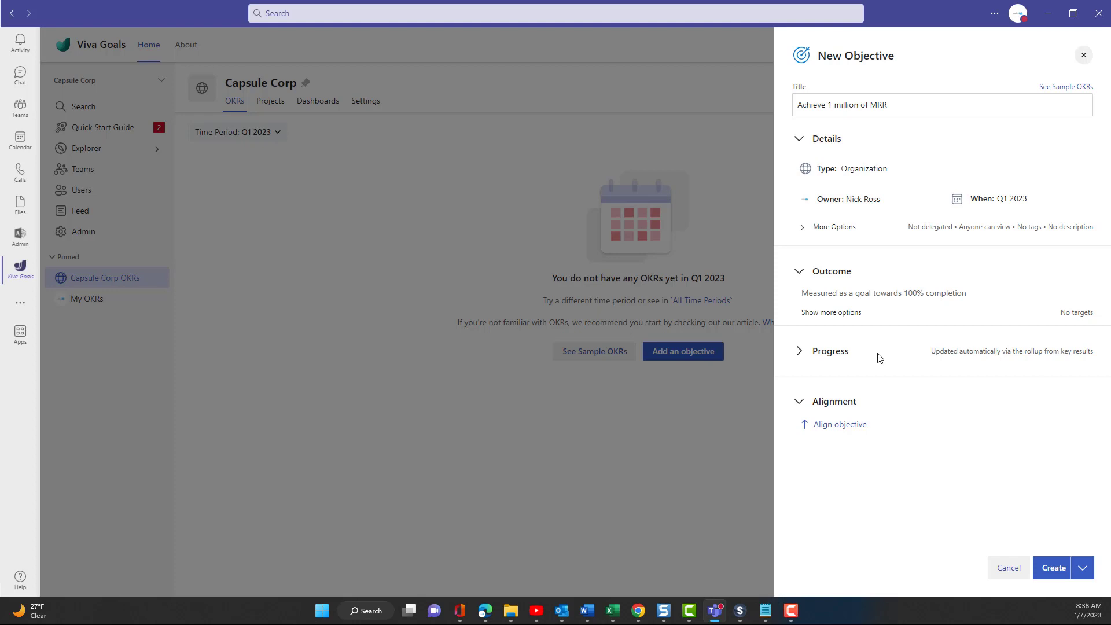
pyautogui.tripleClick(798, 351)
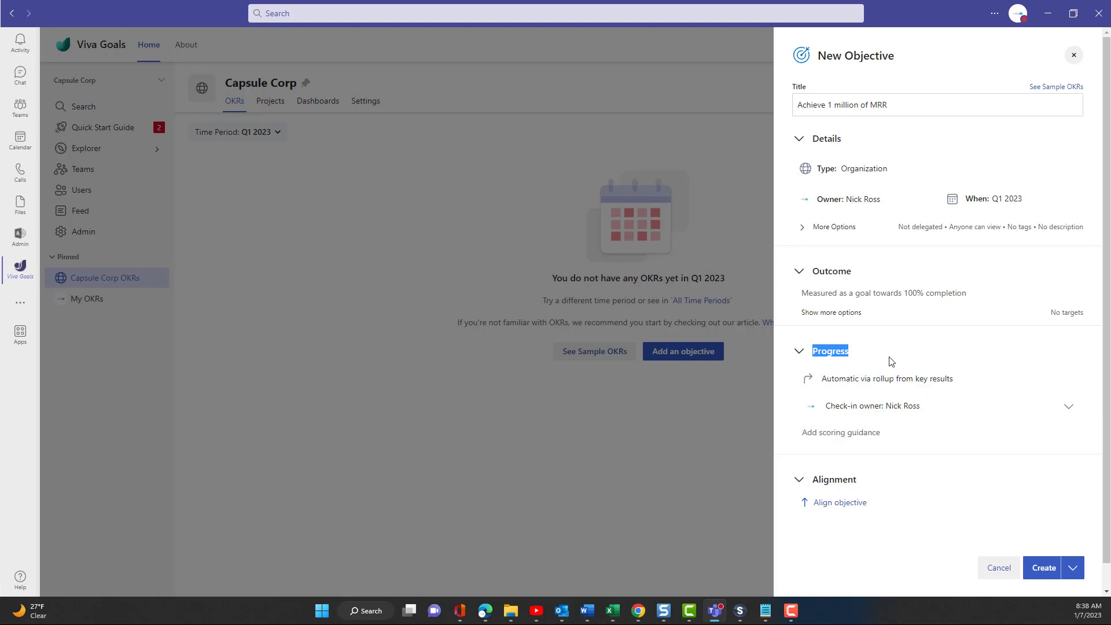
pyautogui.click(888, 378)
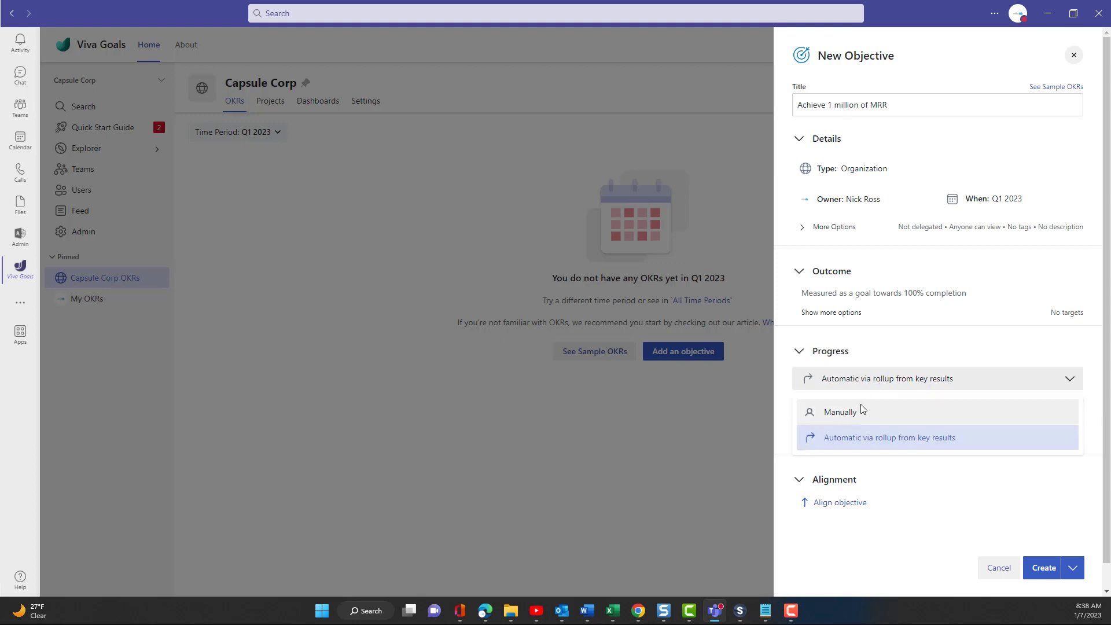
pyautogui.click(896, 379)
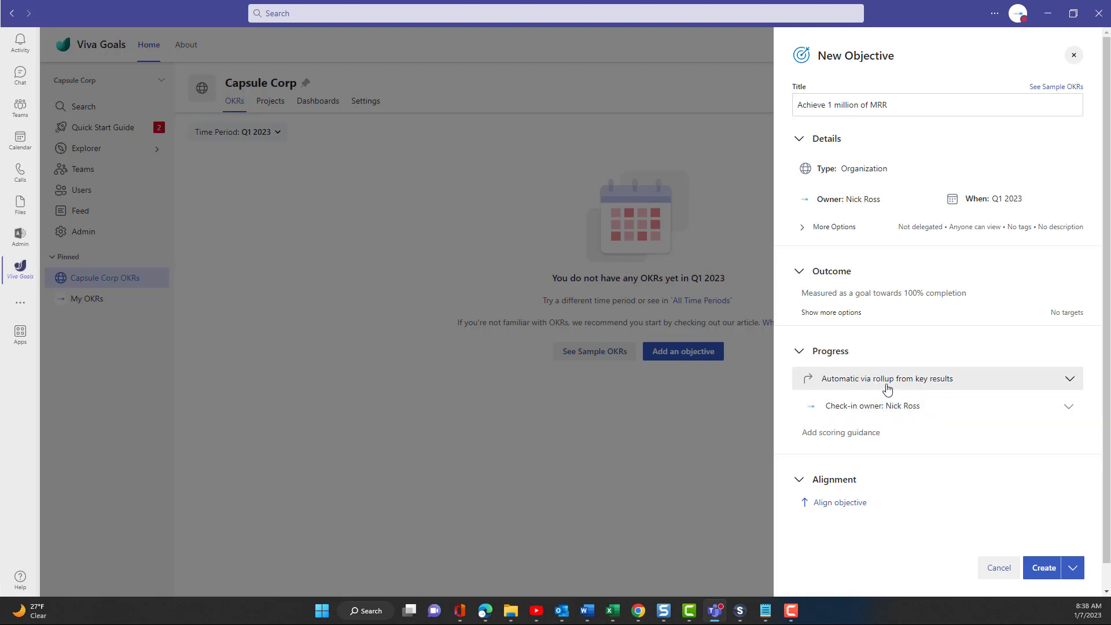
pyautogui.click(840, 504)
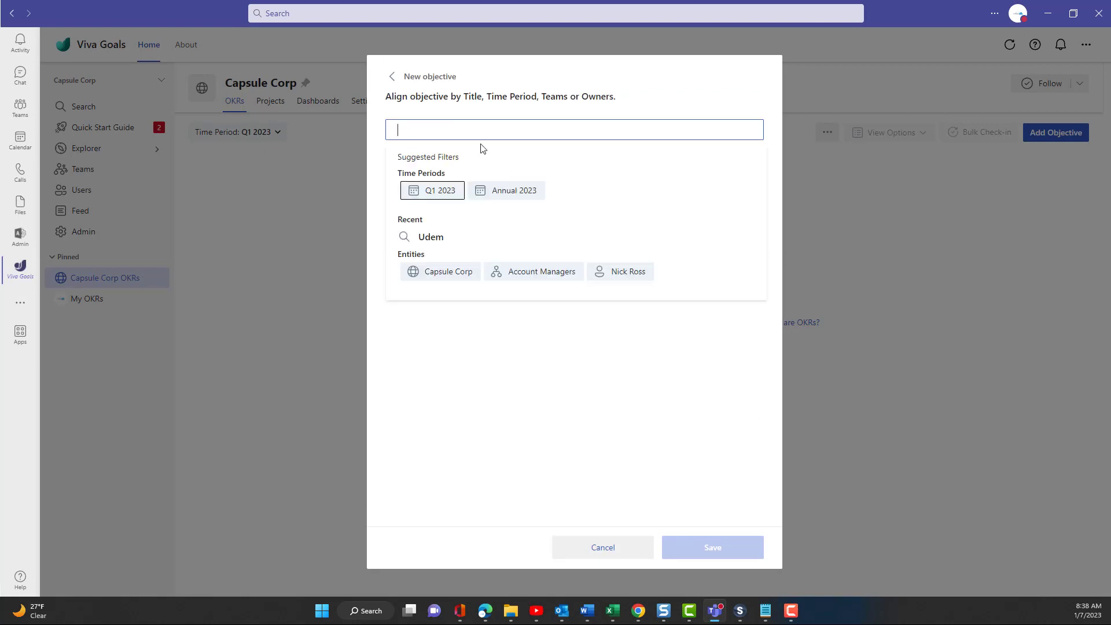
pyautogui.click(395, 77)
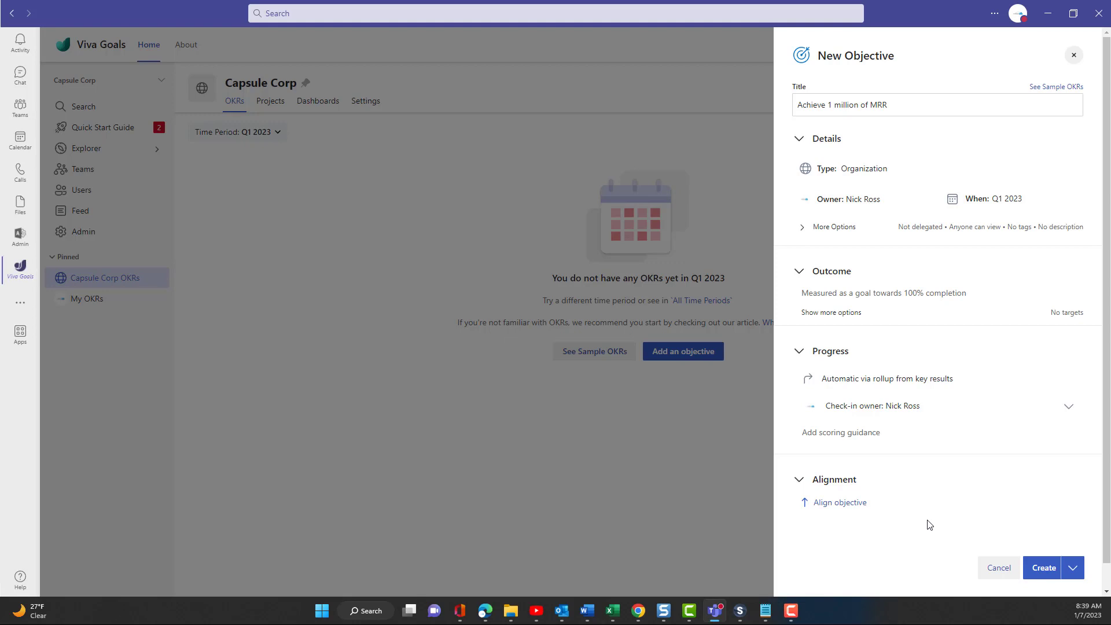
pyautogui.click(1033, 568)
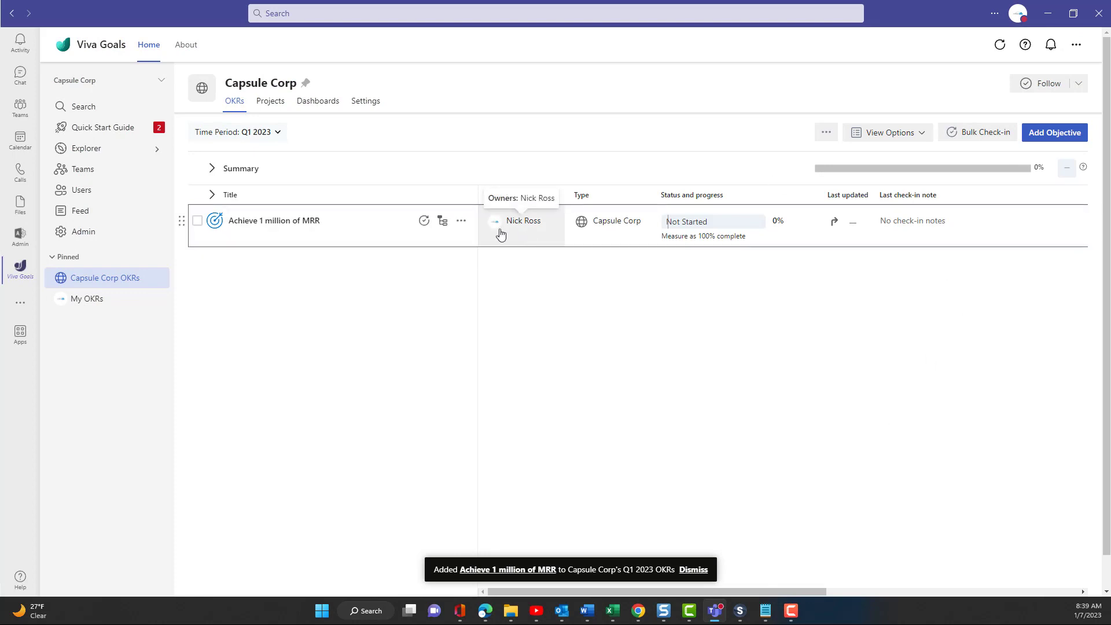
# Cancel a check-in on Achieve 1 million of MRR, then view its details at Key Results
pyautogui.click(423, 221)
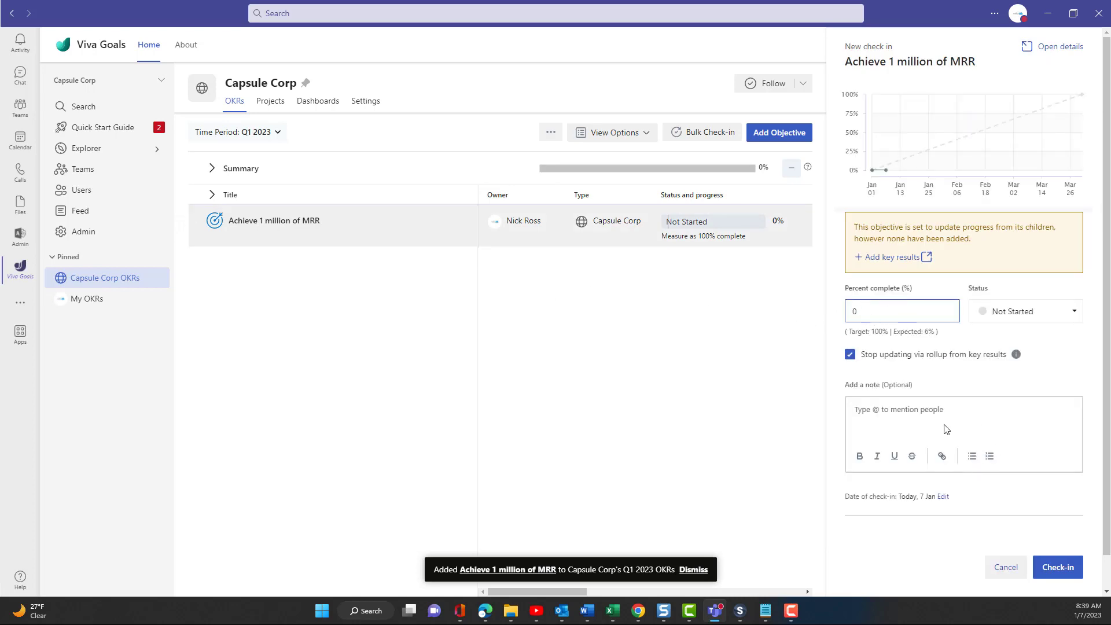
pyautogui.click(1006, 568)
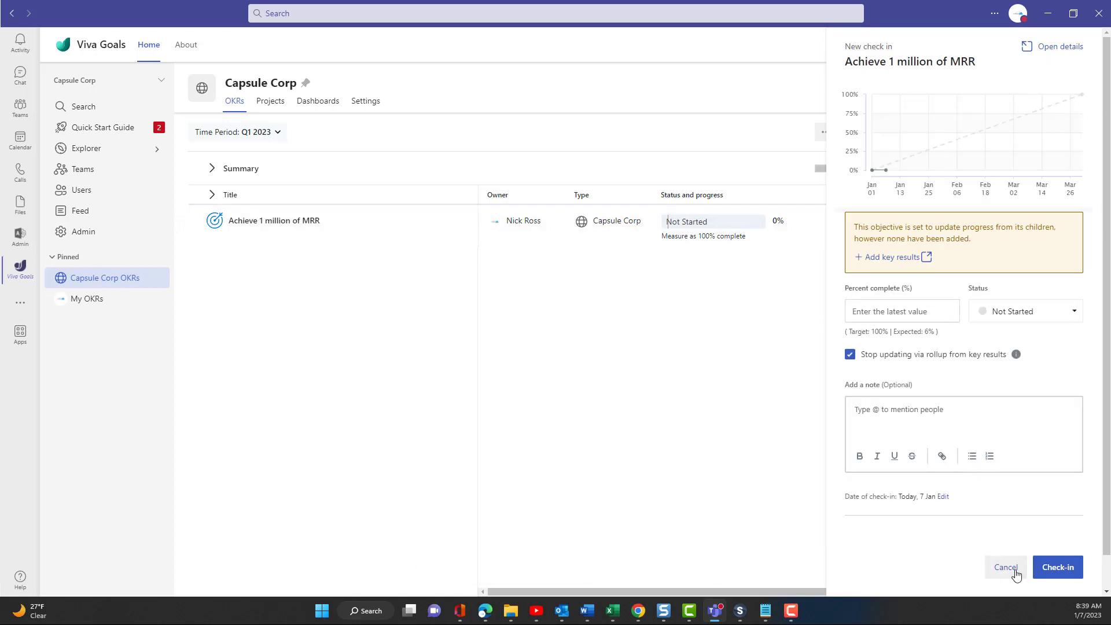
pyautogui.click(457, 229)
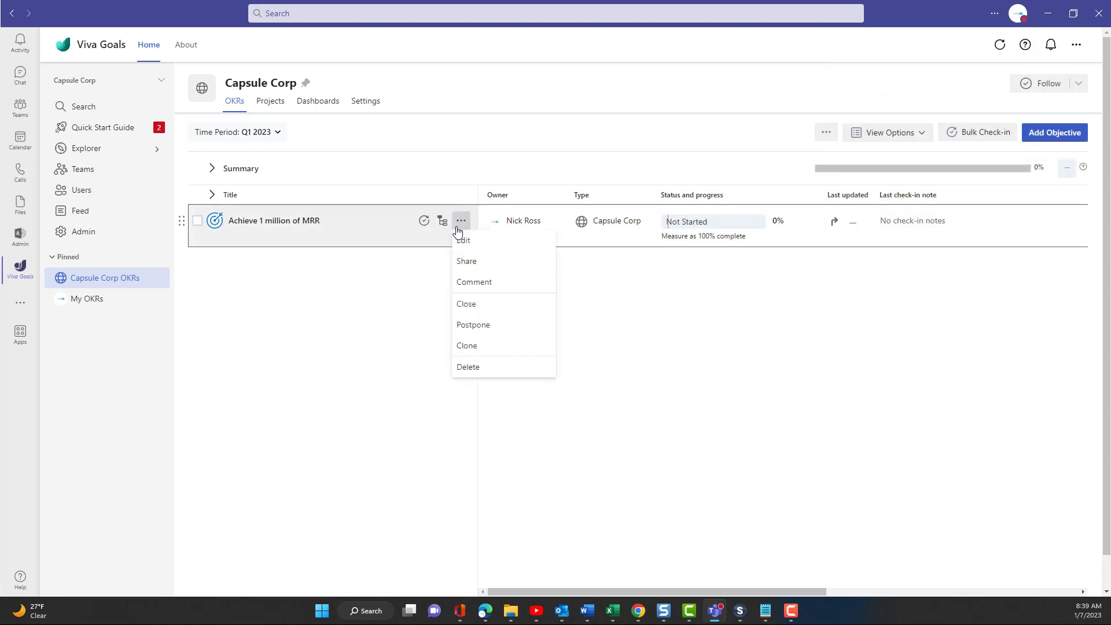
pyautogui.click(483, 283)
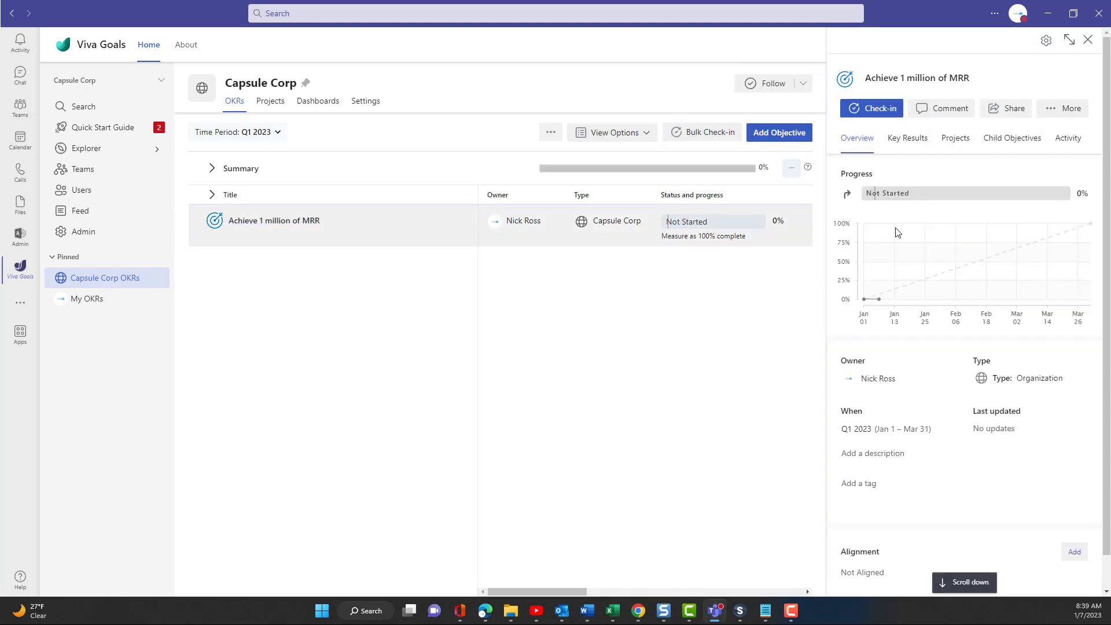
pyautogui.click(919, 139)
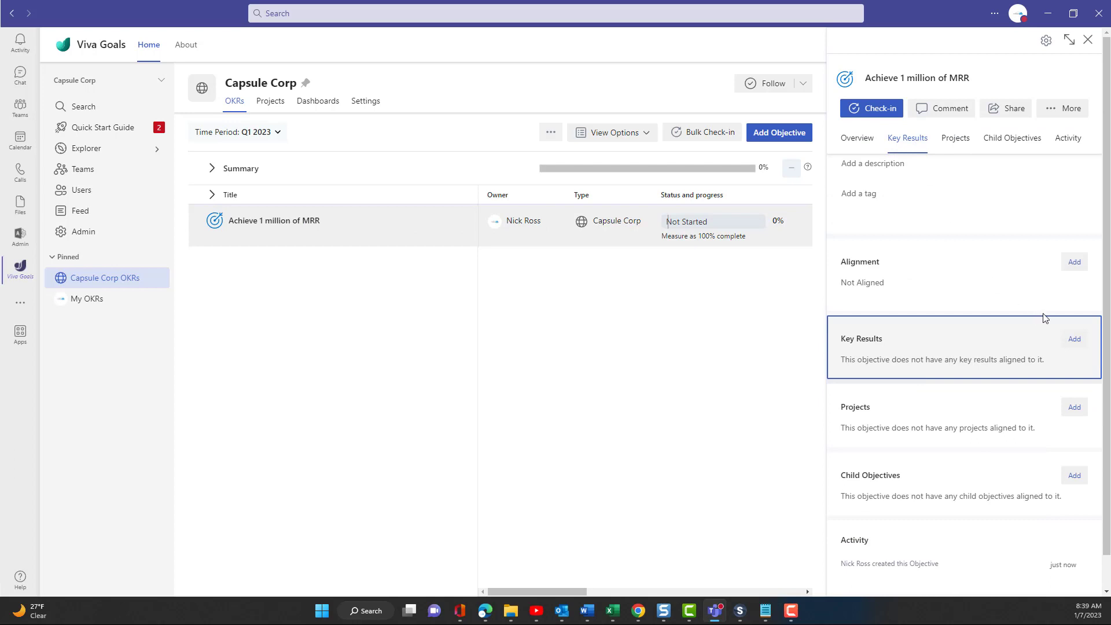
# Start a key result titled 'Sign 5 new customers at 40% or greater margin', removing the stray bullet
pyautogui.click(1079, 339)
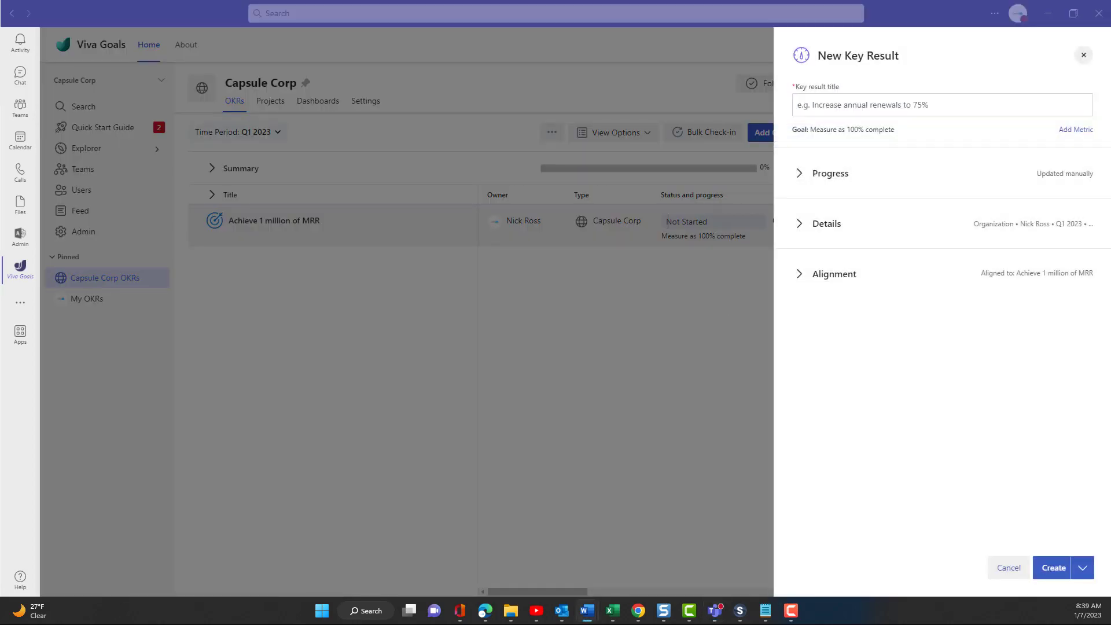
pyautogui.click(845, 100)
pyautogui.write('•\tSign 5 new customers at 40% or greater margin')
pyautogui.moveTo(815, 105); pyautogui.dragTo(736, 117)
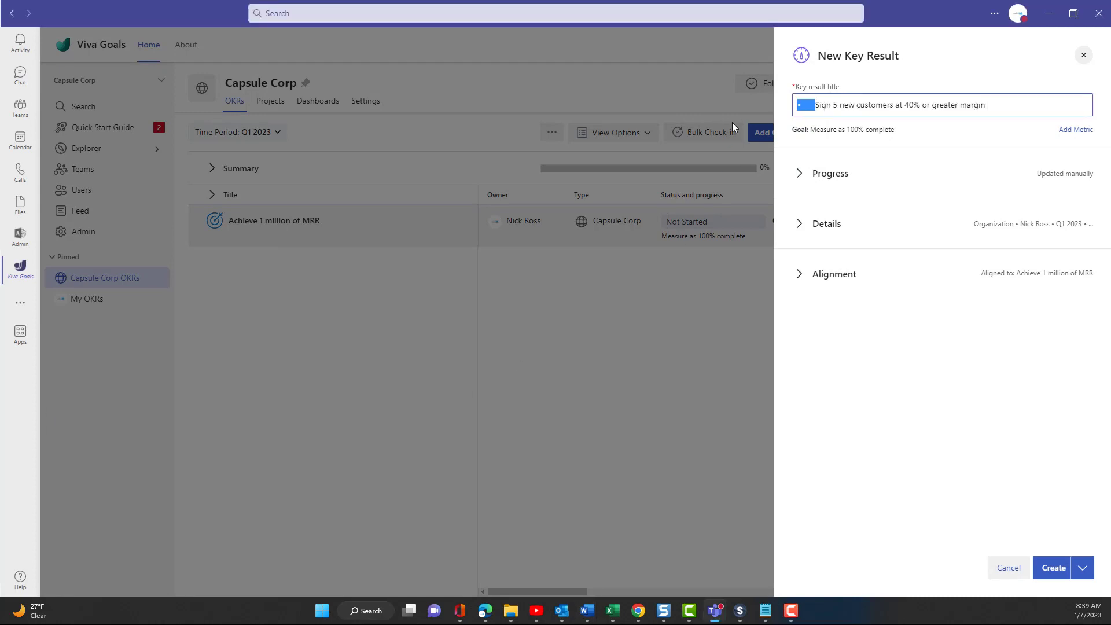
pyautogui.press('BackSpace')
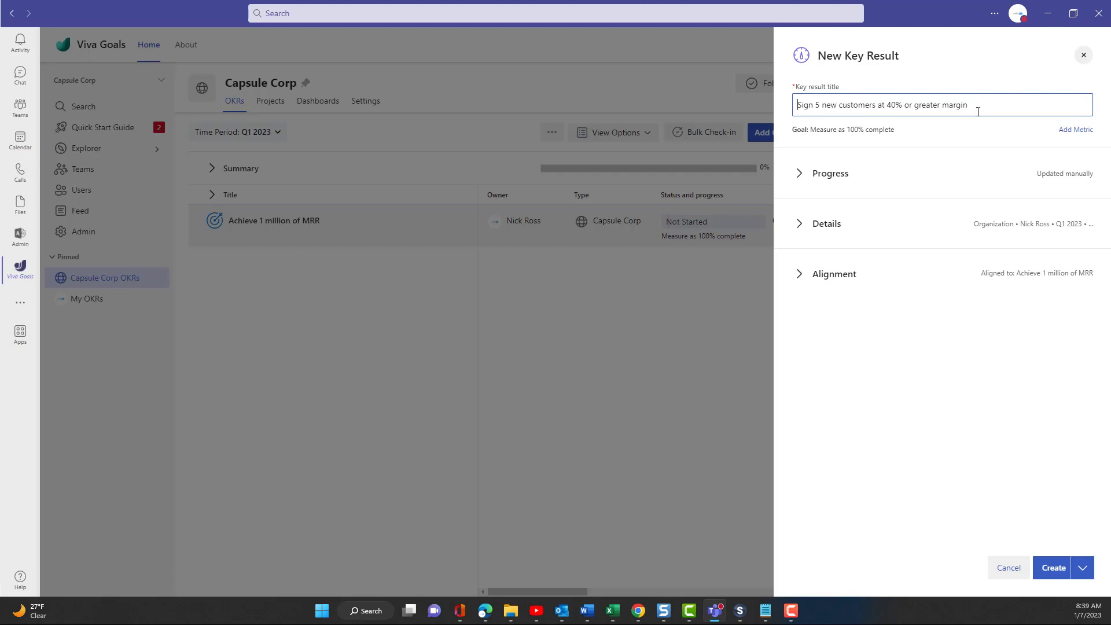
# Review its progress, details and alignment to Achieve 1 million of MRR, then create it
pyautogui.click(802, 174)
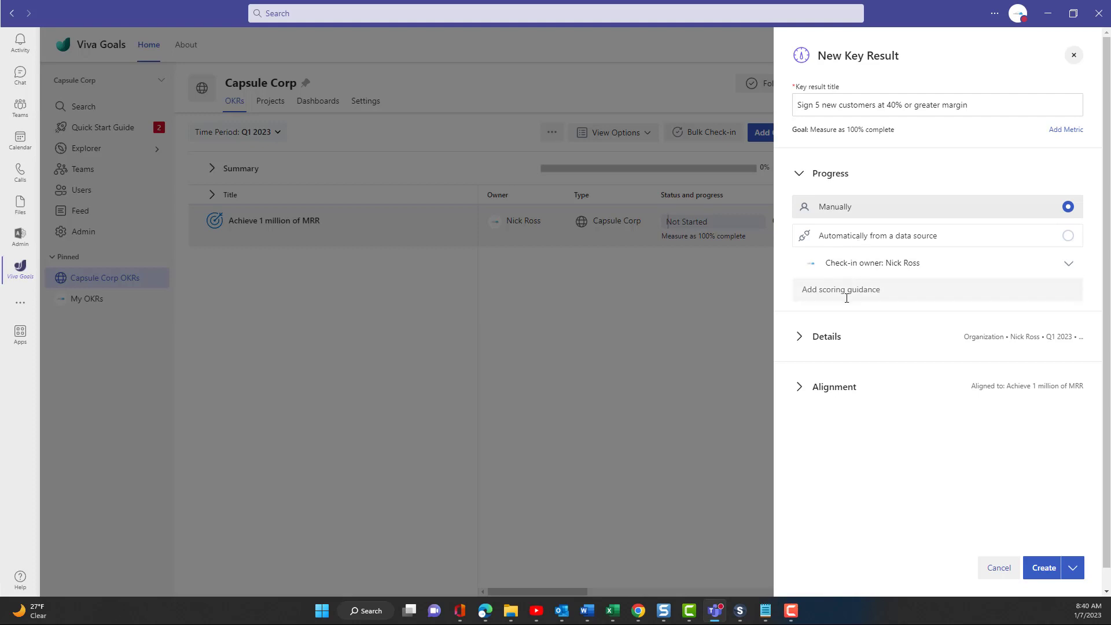
pyautogui.click(798, 338)
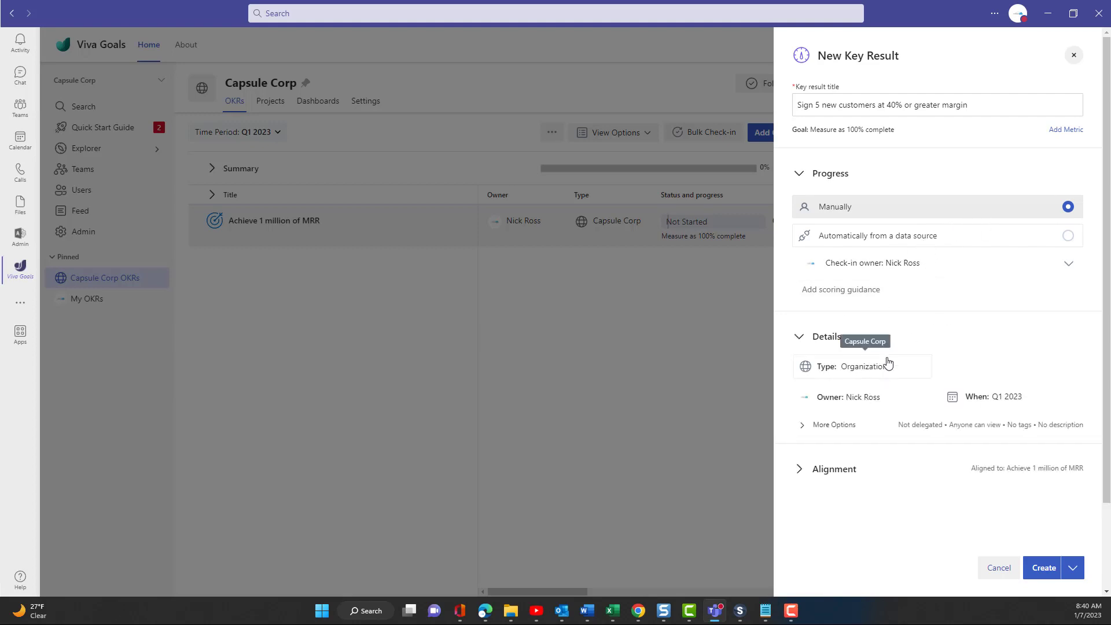
pyautogui.scroll(-1, 889, 362)
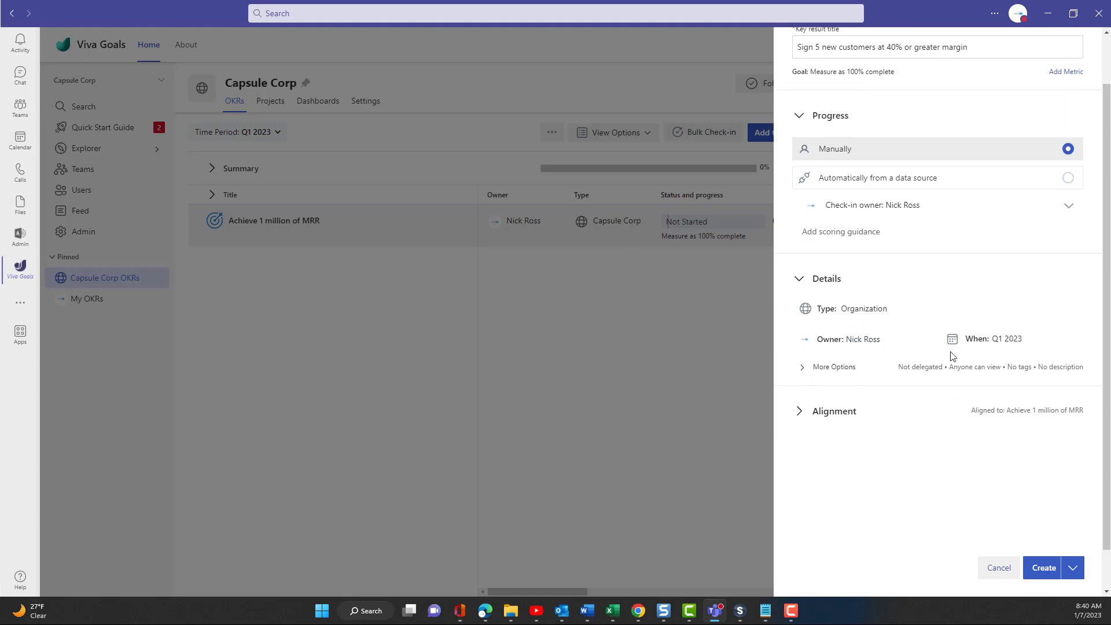
pyautogui.click(797, 412)
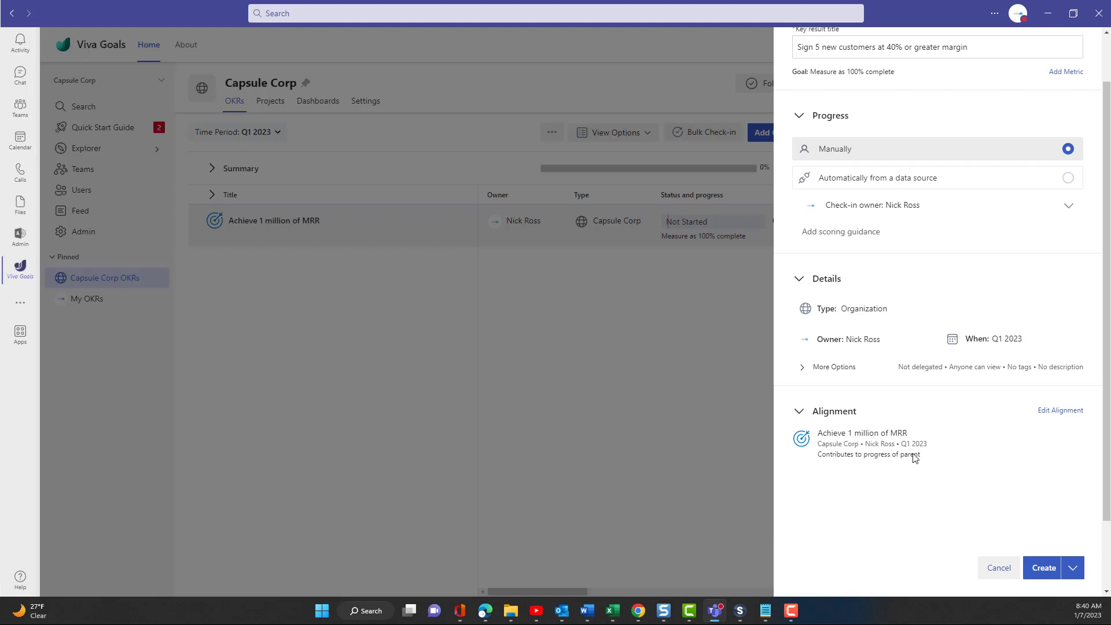
pyautogui.moveTo(819, 434); pyautogui.dragTo(925, 445)
pyautogui.click(916, 481)
pyautogui.click(1042, 569)
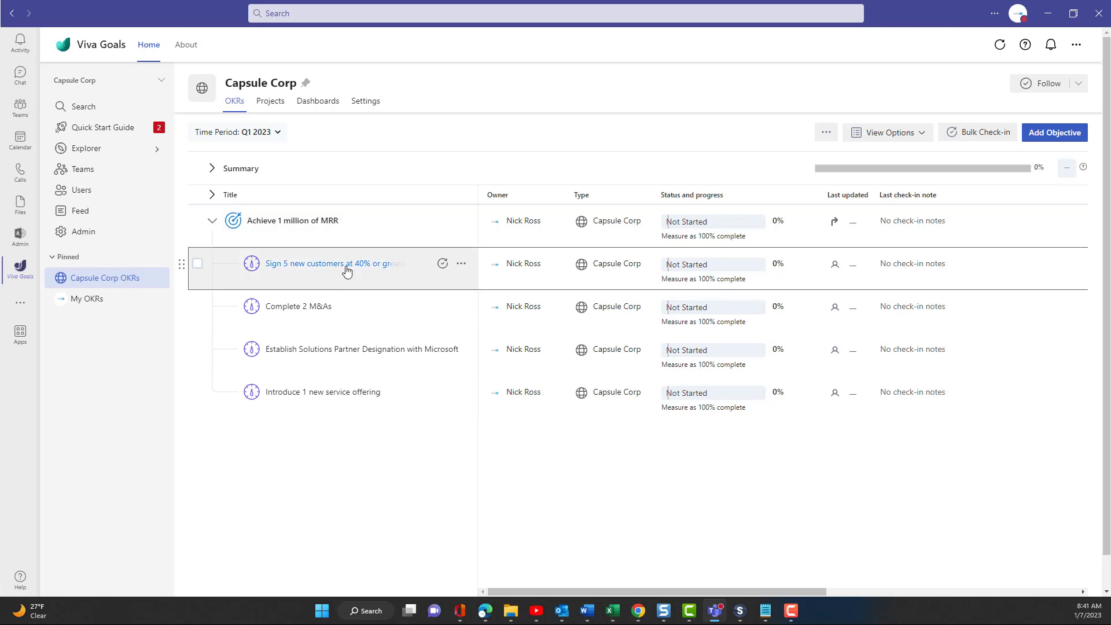
# Reopen Achieve 1 million of MRR's details at its Projects section
pyautogui.click(324, 226)
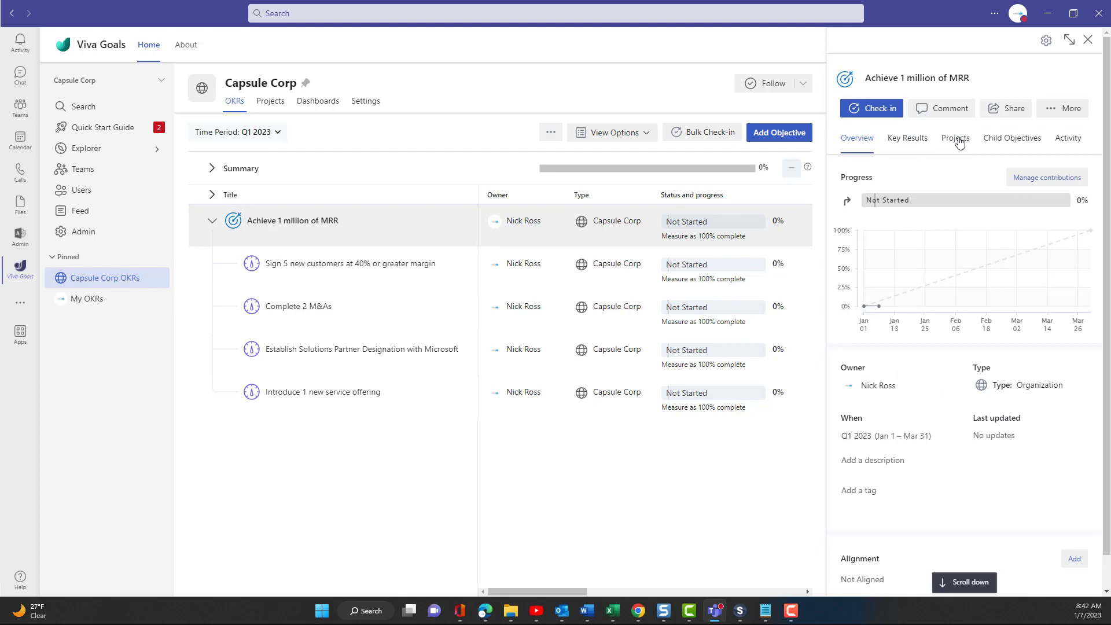
pyautogui.click(955, 139)
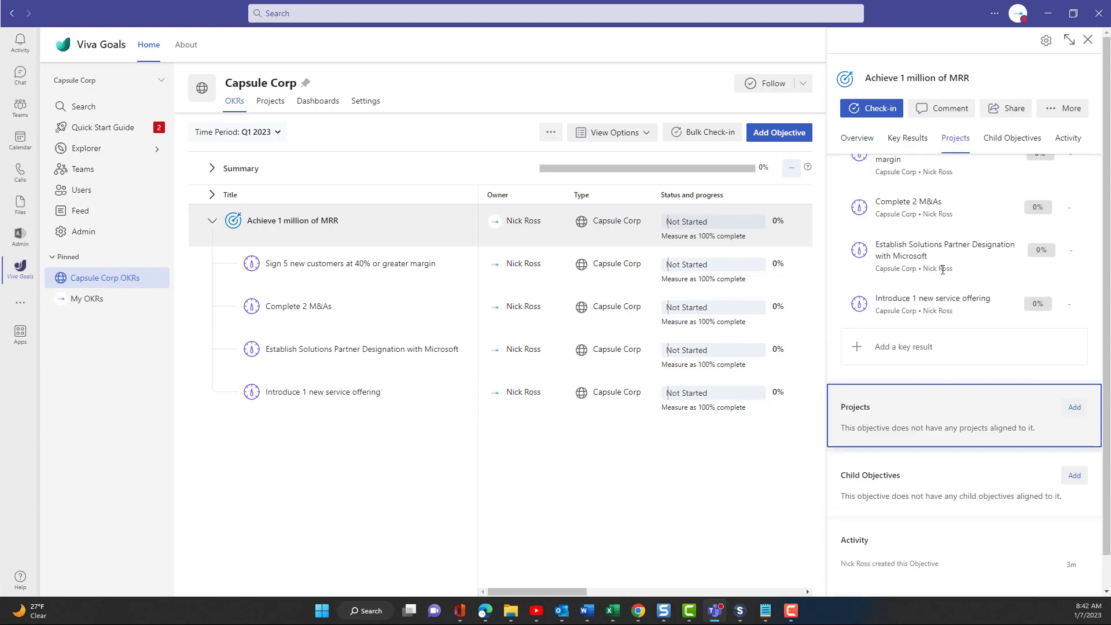
# Start a new project titled 'Onboard Wayne Enterprise' and expand its progress and outcome settings
pyautogui.click(1075, 407)
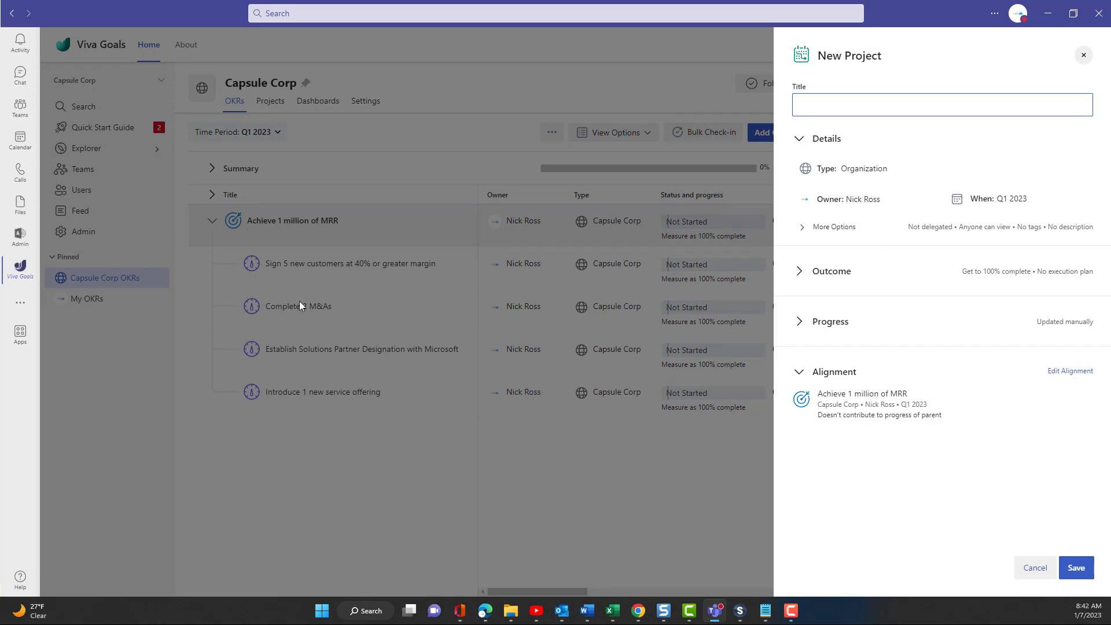
pyautogui.write('Onboard Wayne Enterprise')
pyautogui.click(798, 329)
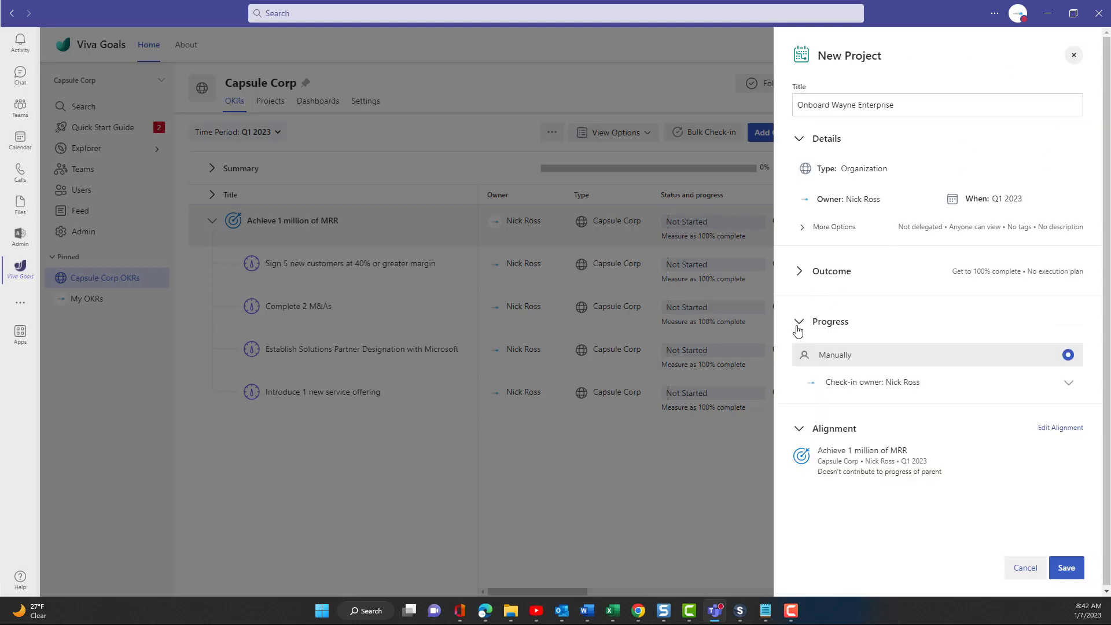
pyautogui.click(801, 272)
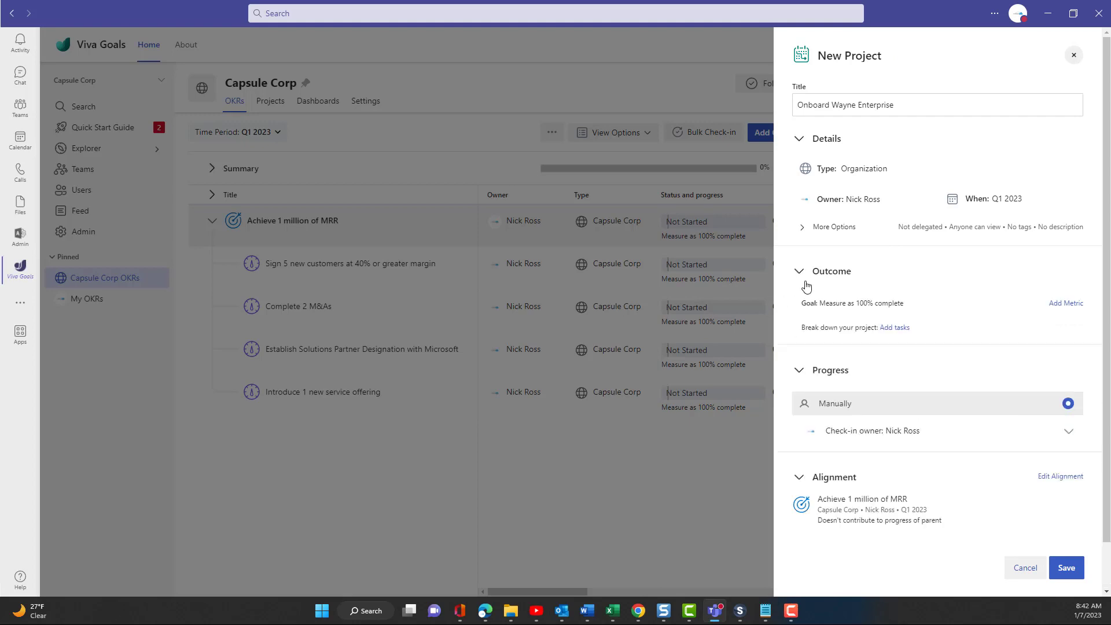
# Add the task 'Migrate Ticketing System' to the project, due Jan 31
pyautogui.click(894, 328)
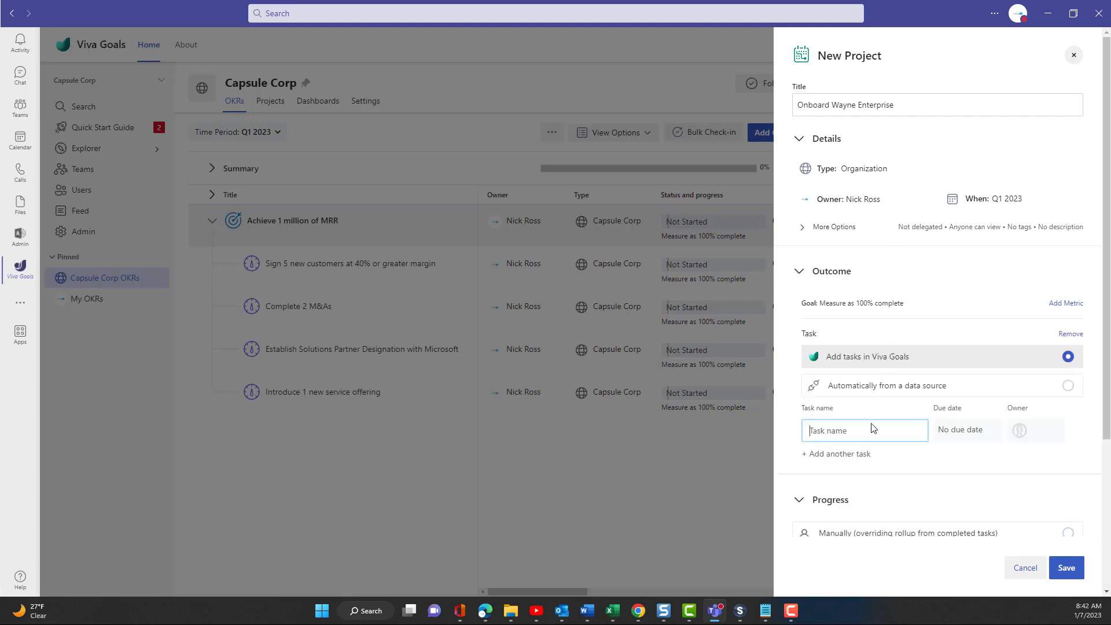
pyautogui.write('Migrate Ticketing System')
pyautogui.click(941, 429)
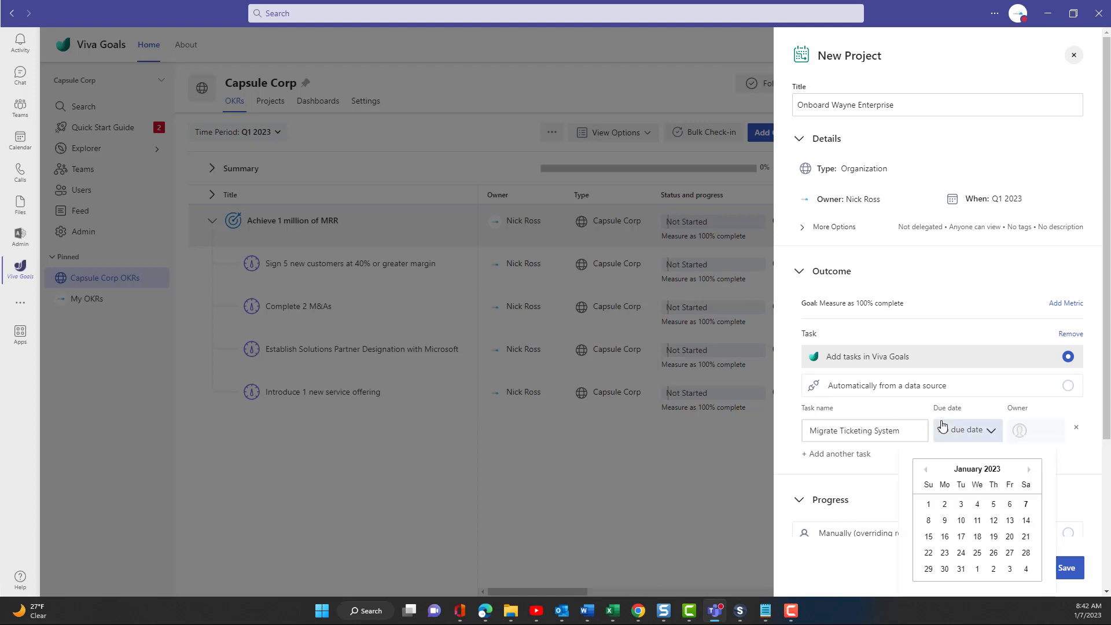
pyautogui.click(960, 569)
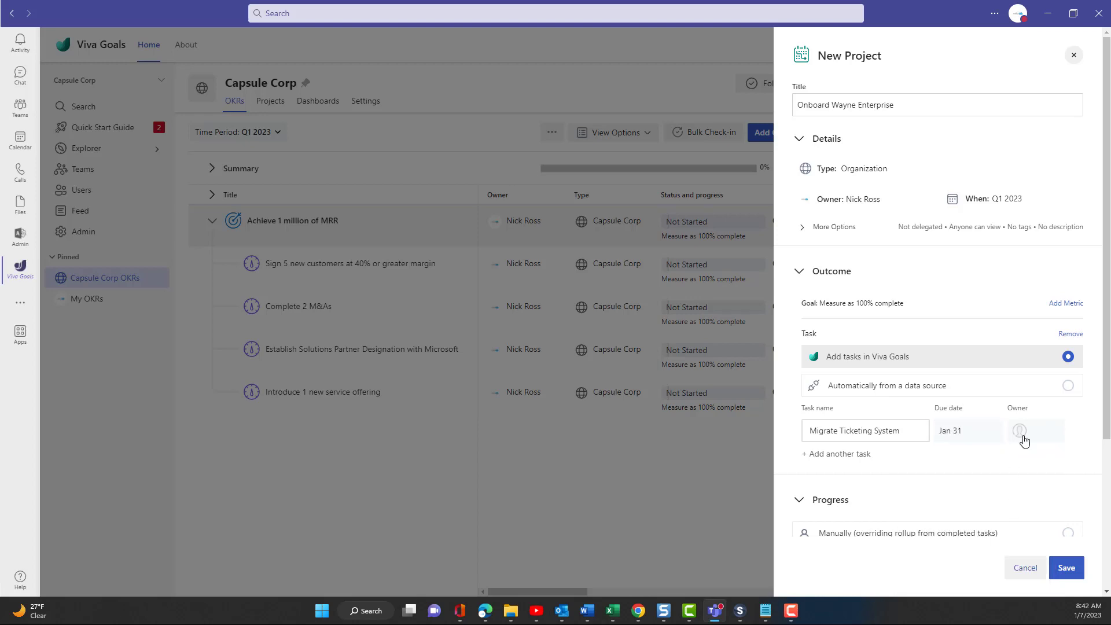
pyautogui.scroll(-4, 1017, 441)
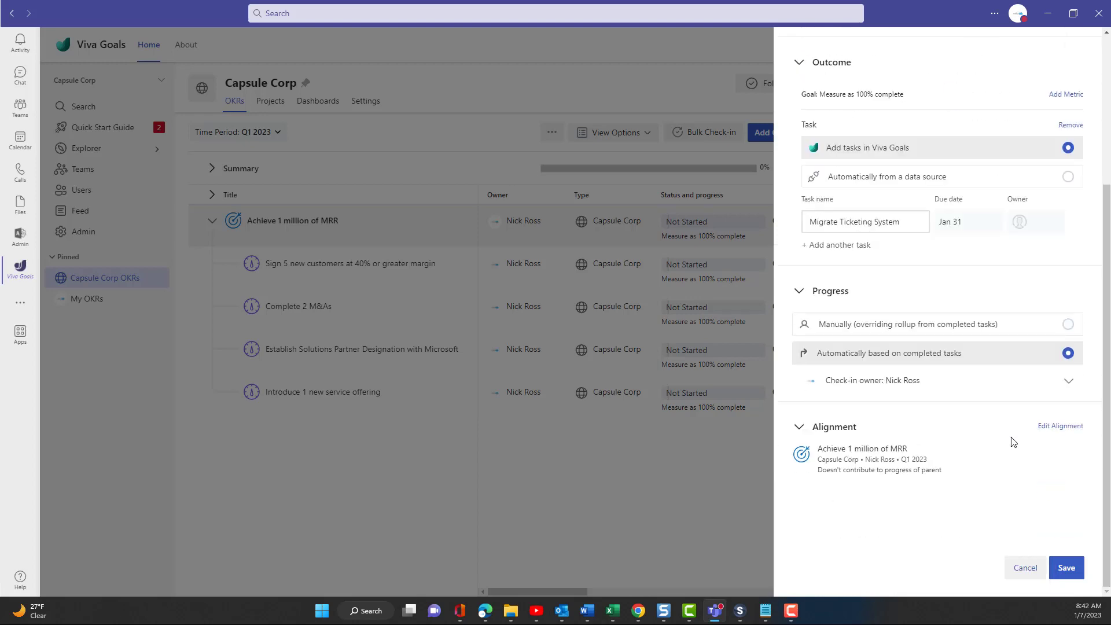
# Save the Onboard Wayne Enterprise project and view the objective's Child Objectives section
pyautogui.click(1068, 568)
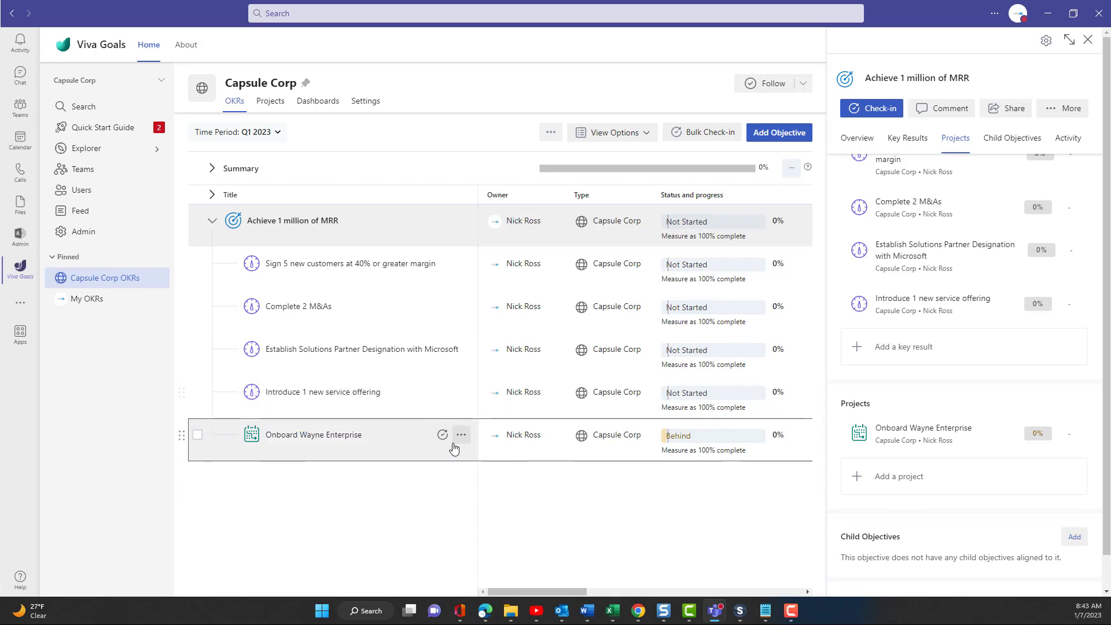
pyautogui.click(993, 140)
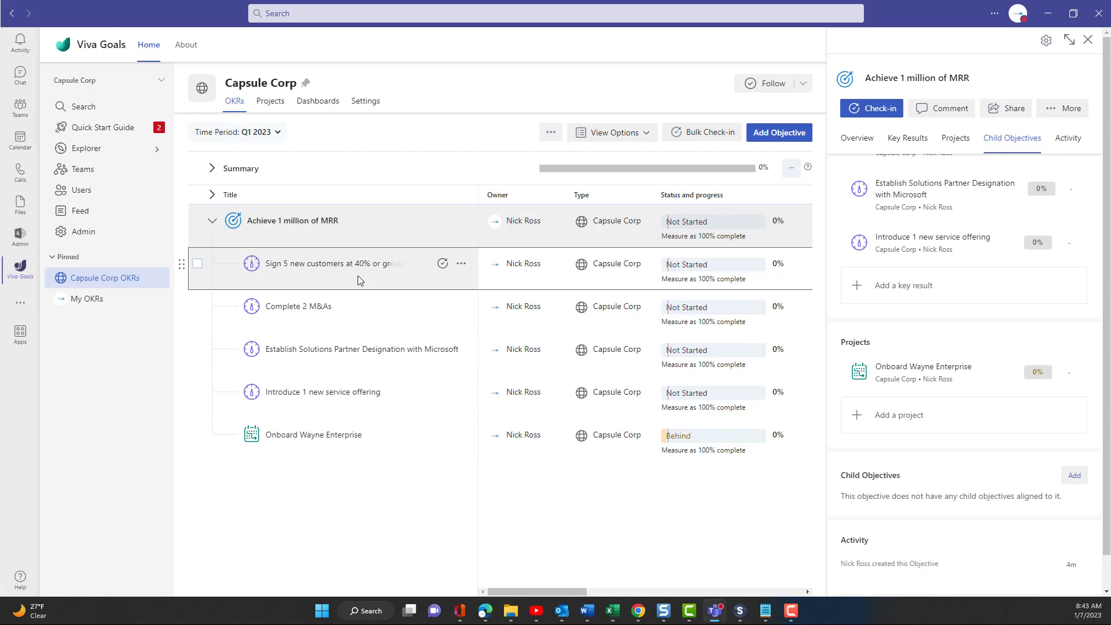
# Create child objective 'Create New Lead Funnel' with type Team > Sales under the MRR objective
pyautogui.click(1074, 478)
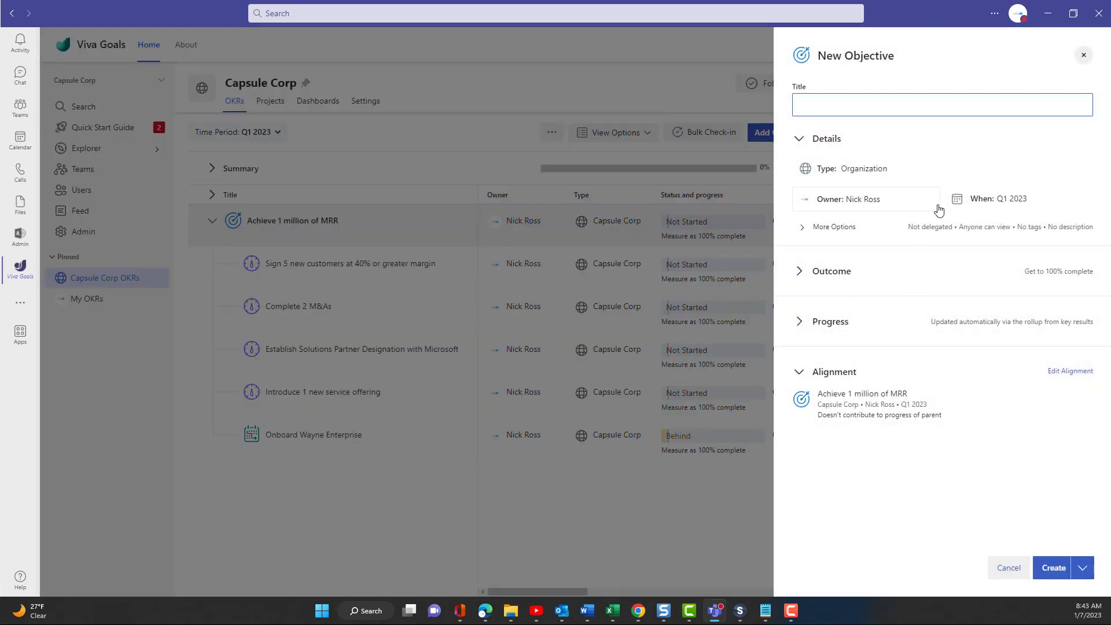
pyautogui.write('Create New Lead Funnel')
pyautogui.click(879, 170)
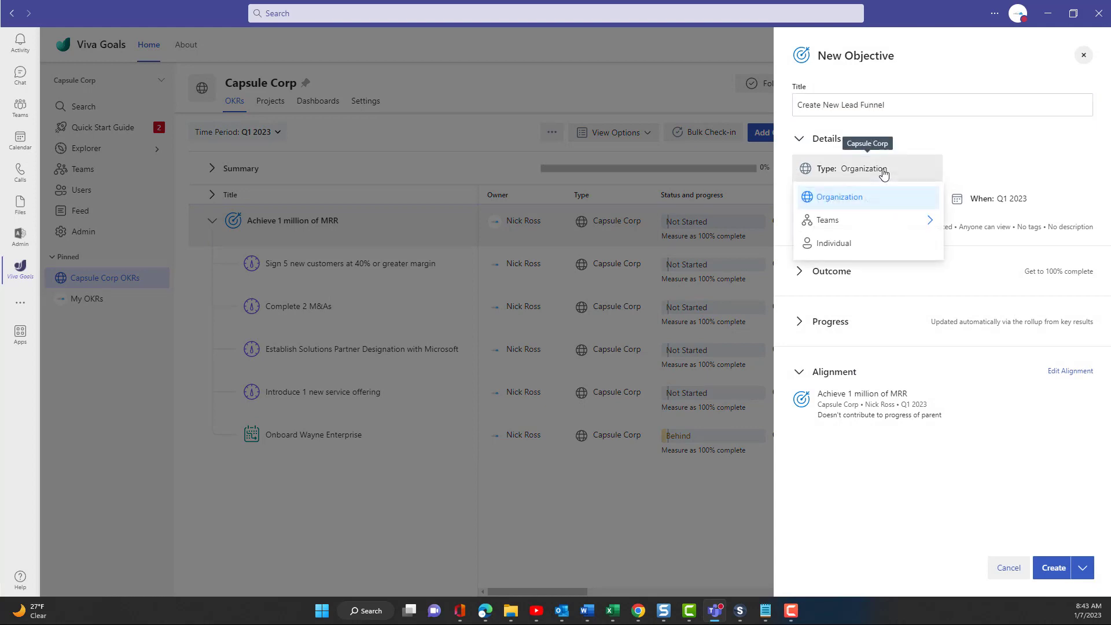
pyautogui.click(895, 222)
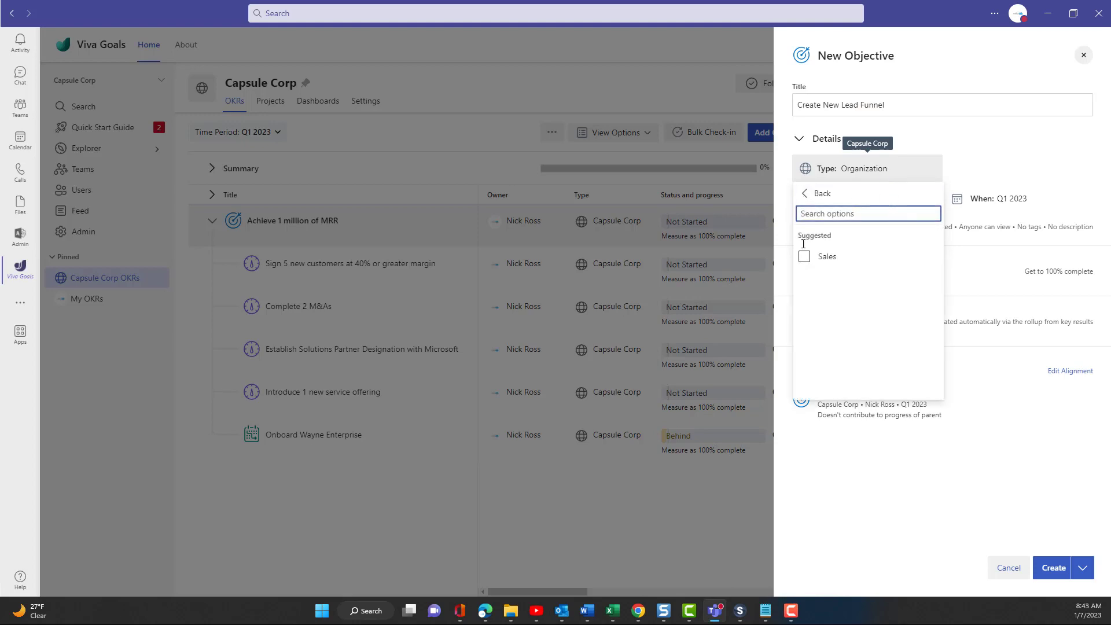
pyautogui.click(820, 262)
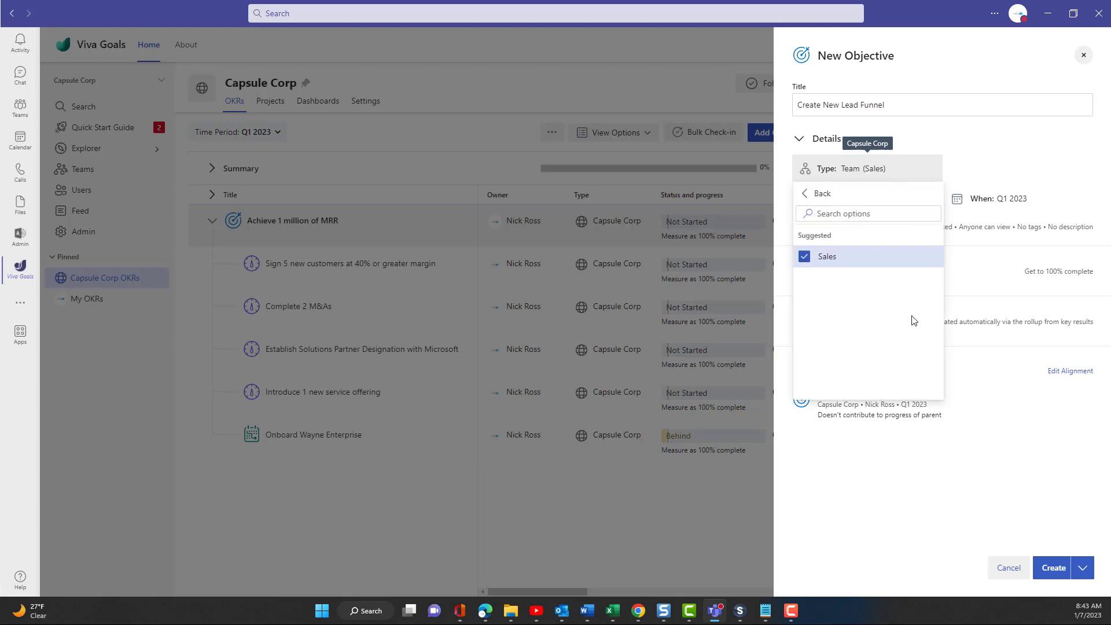
pyautogui.click(815, 193)
pyautogui.click(1012, 148)
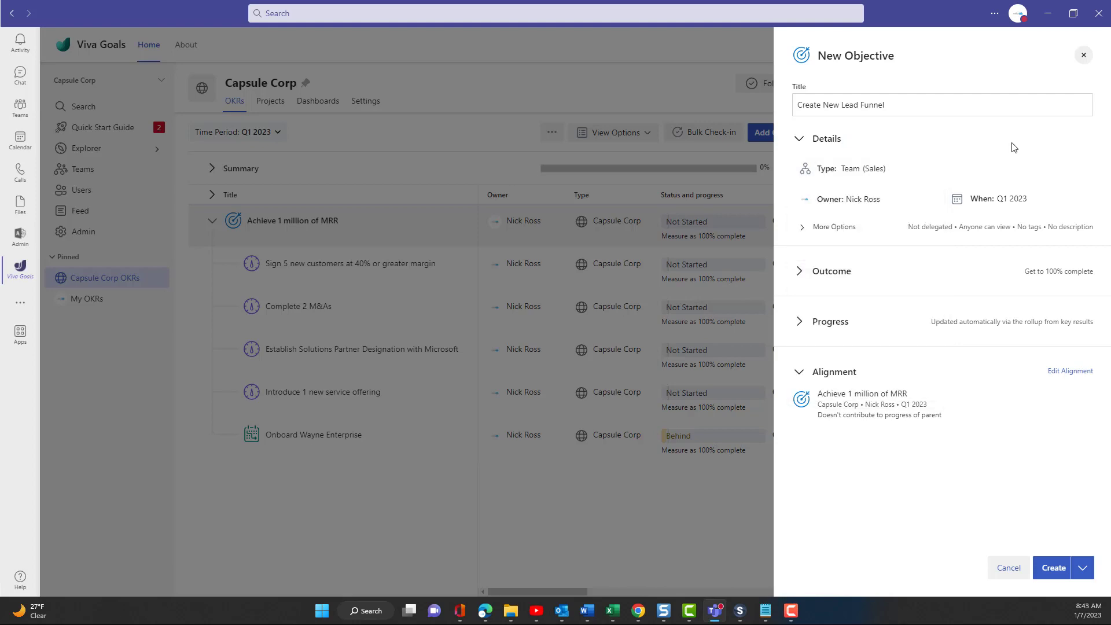
pyautogui.click(802, 230)
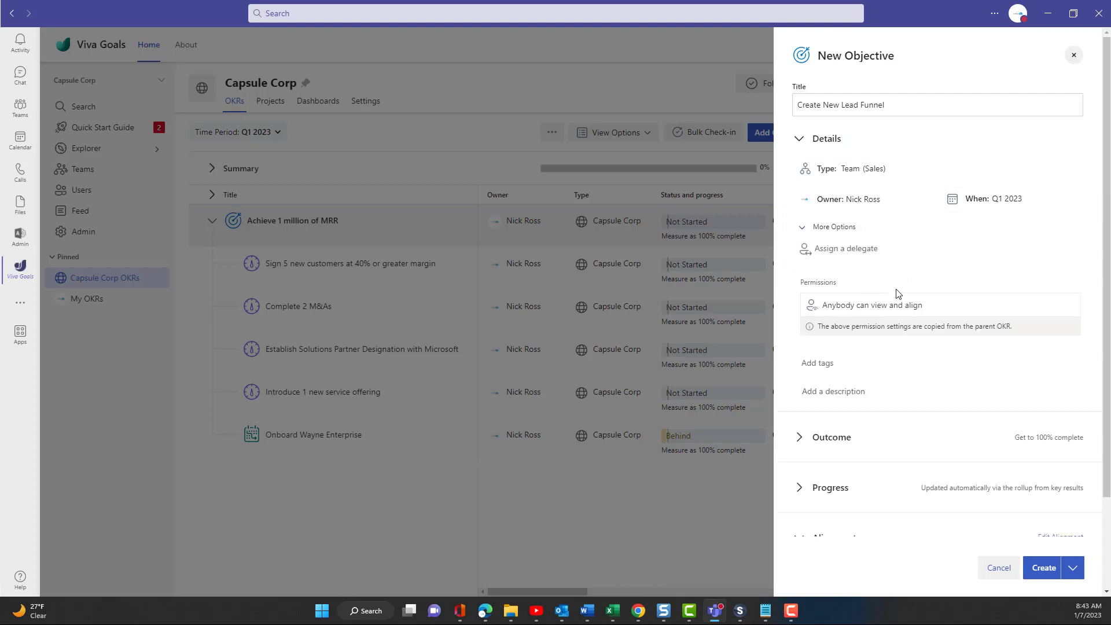
pyautogui.scroll(-1, 896, 426)
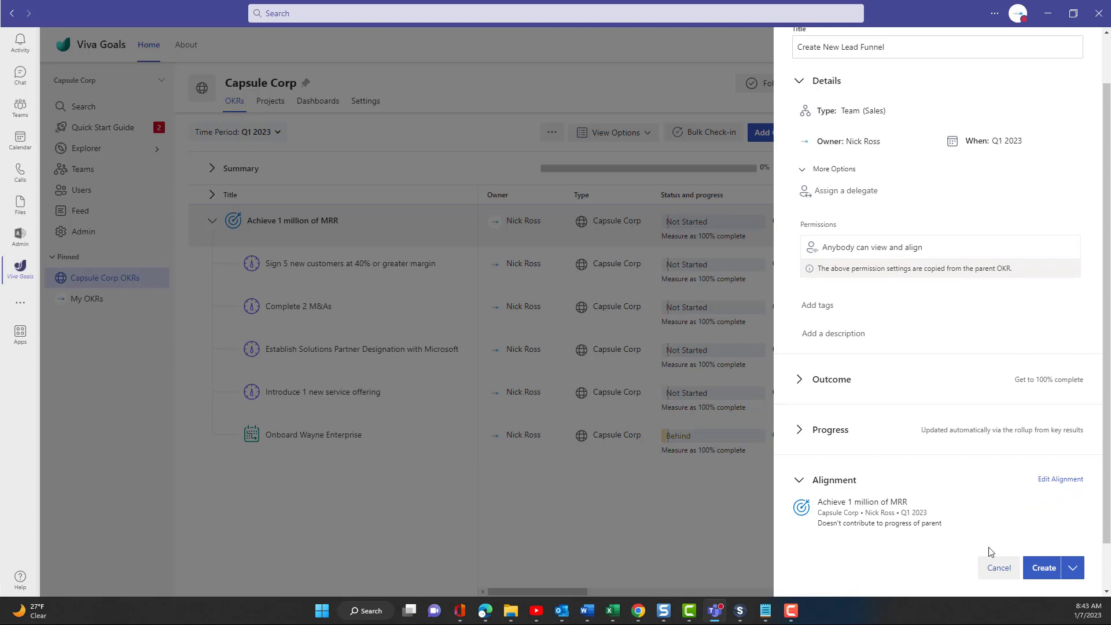
pyautogui.click(1048, 569)
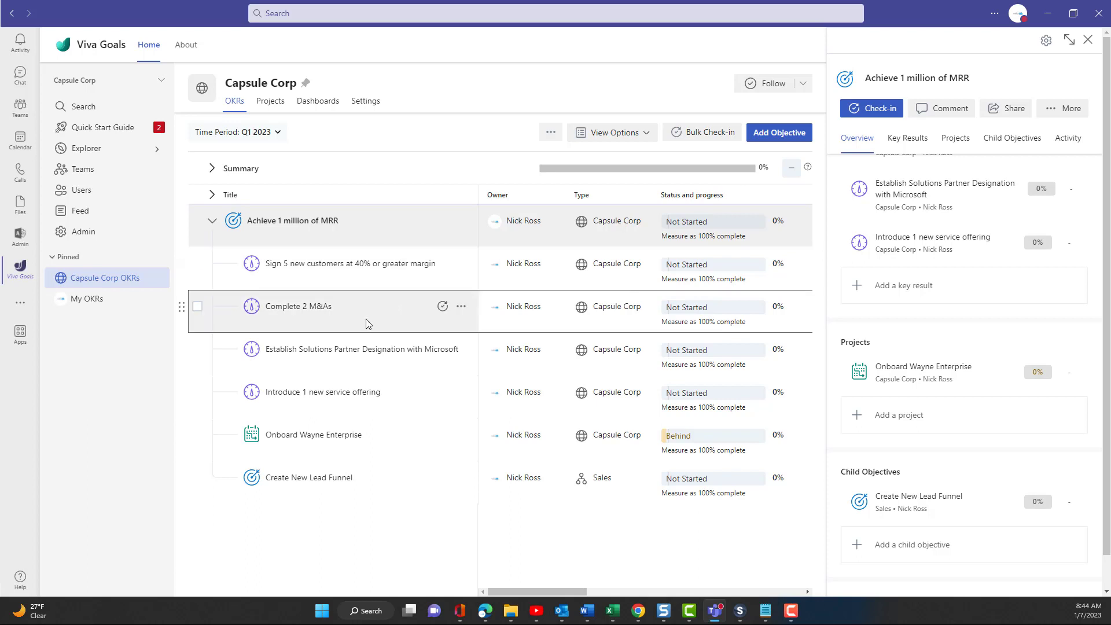
# Check in Complete 2 M&As at 50% progress with the note 'Onboarded Wayne Enterprises'
pyautogui.click(308, 307)
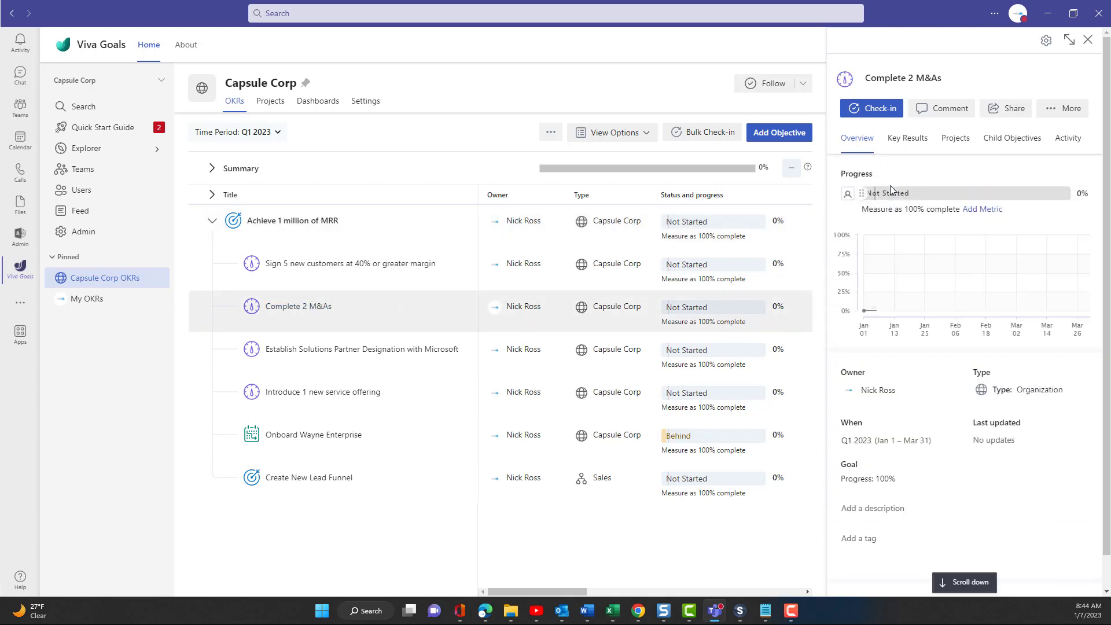
pyautogui.click(879, 109)
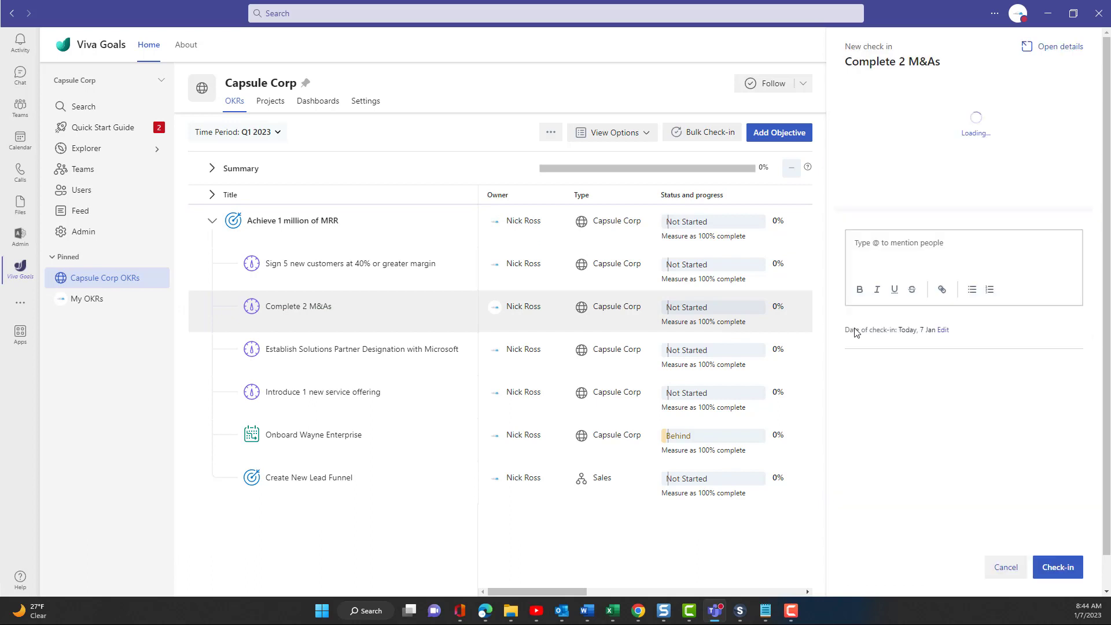
pyautogui.press('BackSpace')
pyautogui.write('50')
pyautogui.click(999, 321)
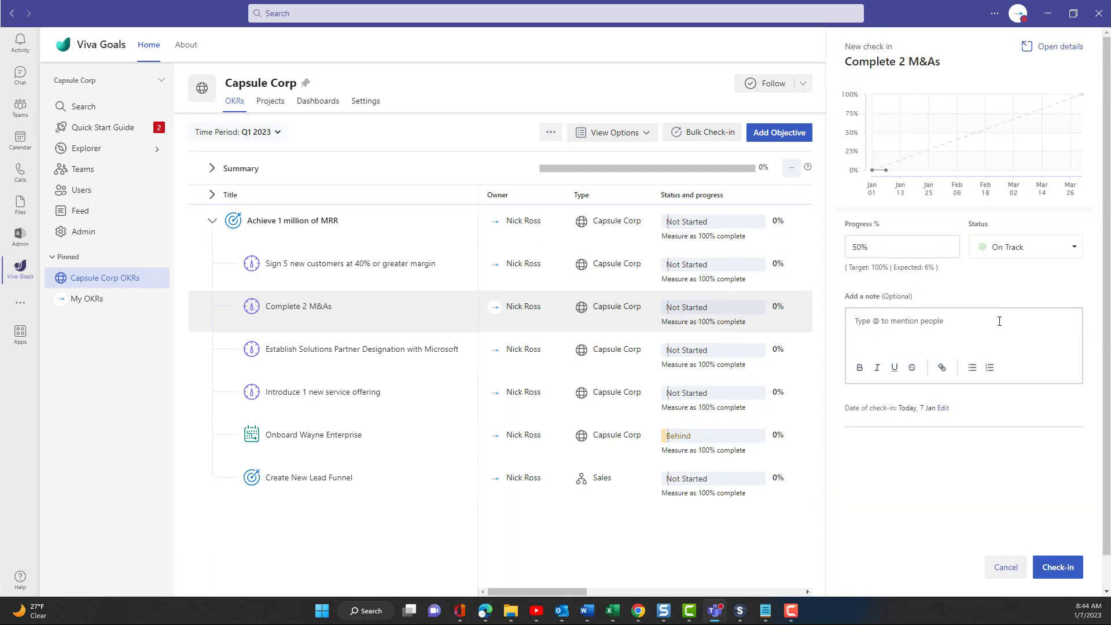
pyautogui.write('Onboarded Wayne Enterprises')
pyautogui.click(1057, 567)
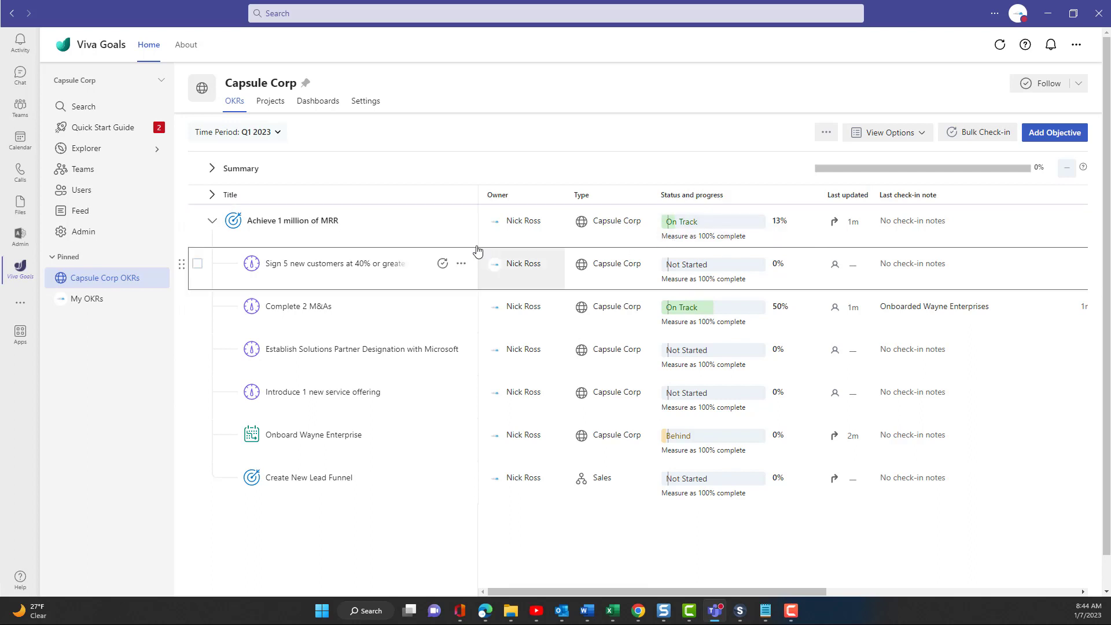
# Expand the Capsule Corp OKR summary and review the average progress chart and OKRs-by-status breakdown
pyautogui.click(212, 169)
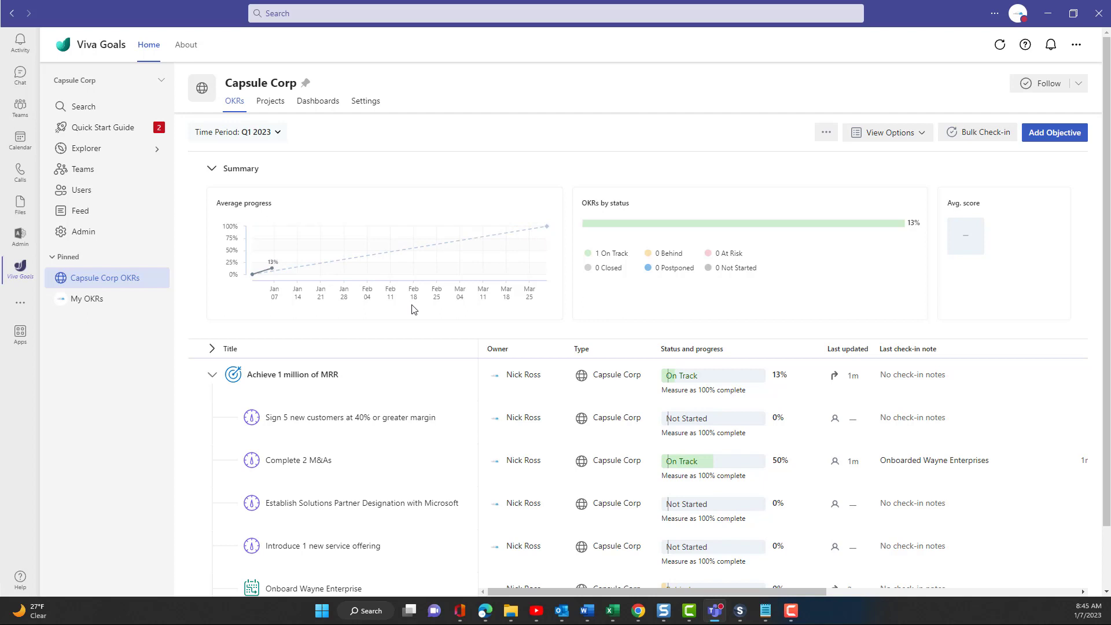
pyautogui.scroll(-1, 412, 309)
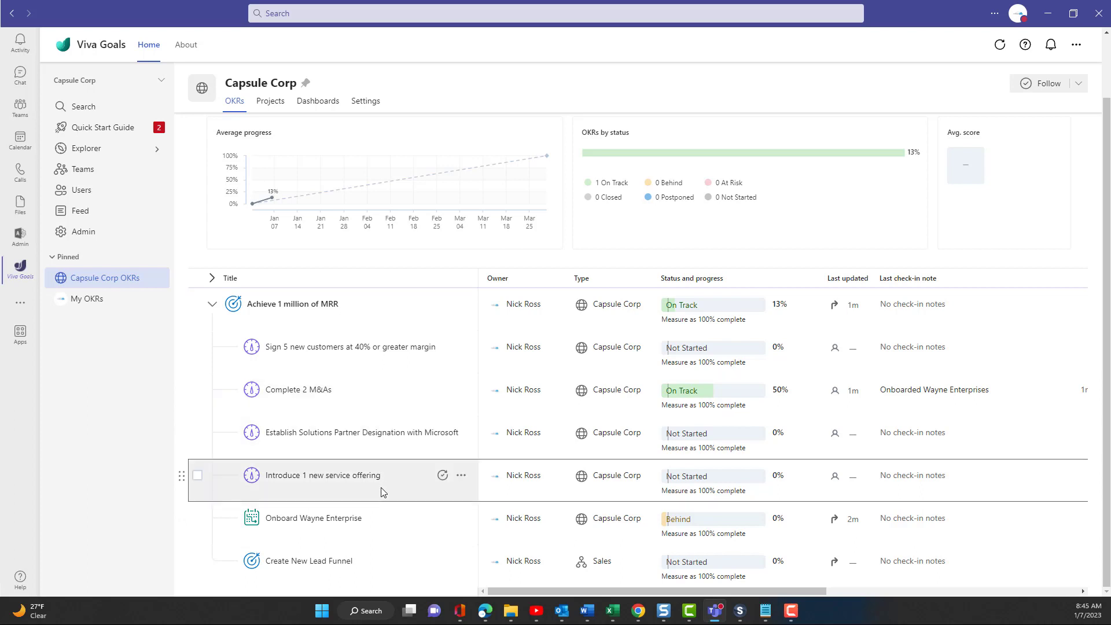
pyautogui.scroll(2, 382, 359)
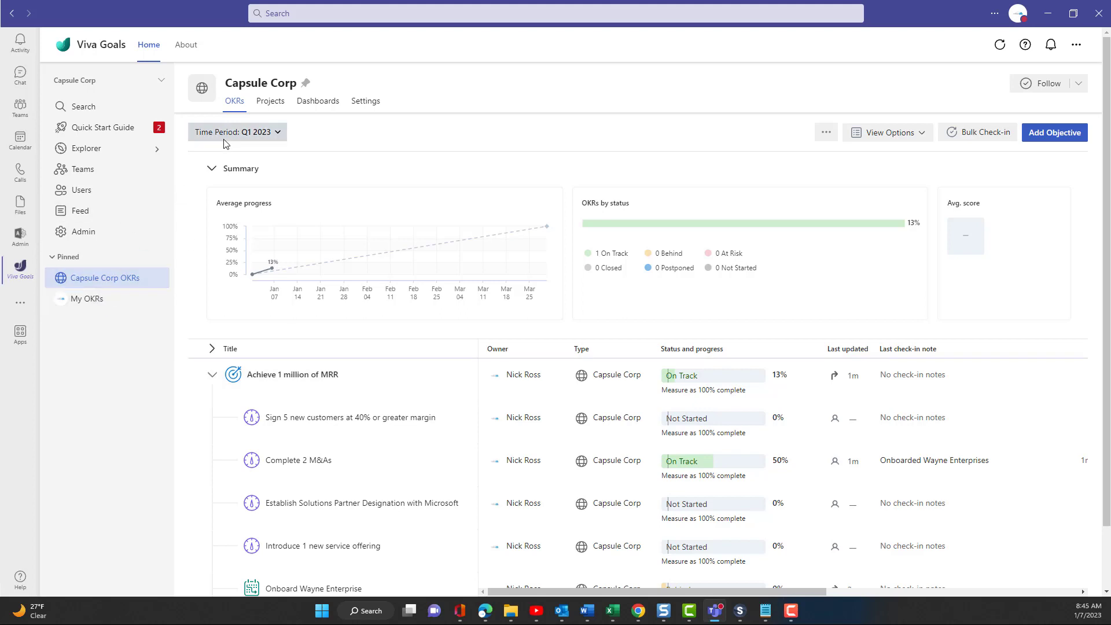
# View the Capsule Corp projects Onboard Company XYZ and Onboard Wayne Enterprise, then return to OKRs
pyautogui.click(270, 101)
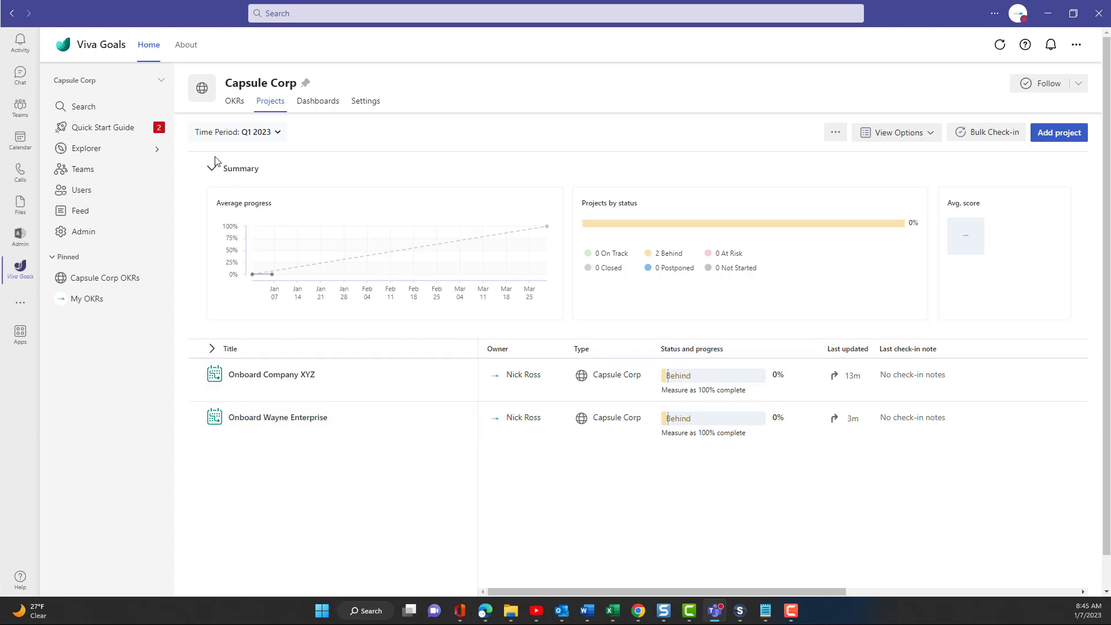
pyautogui.click(234, 102)
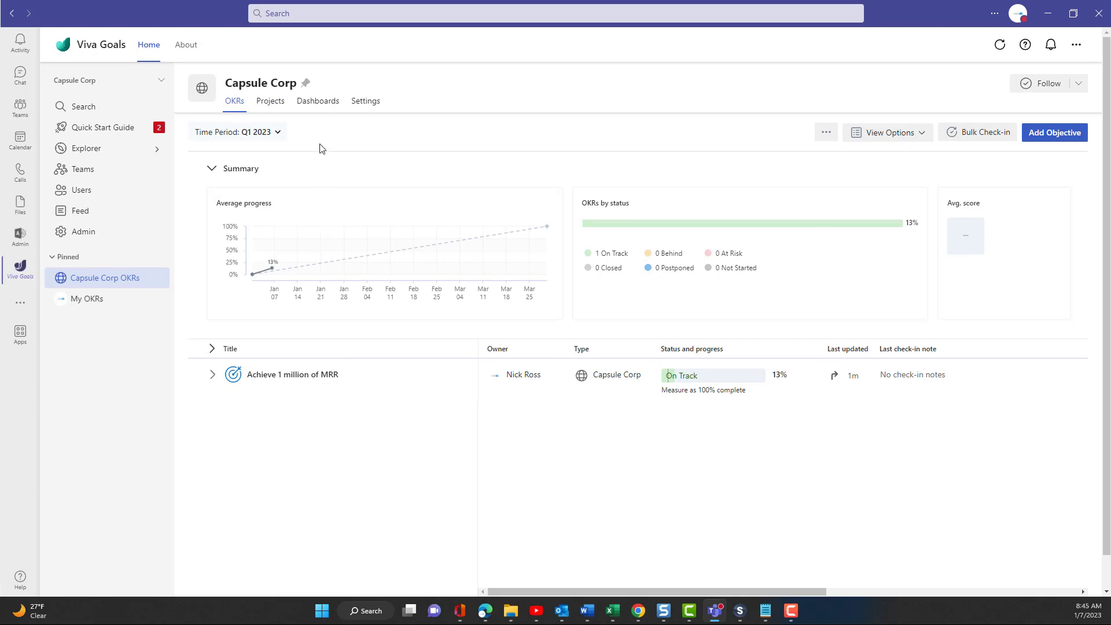
# Open the Capsule Corp dashboard and look over its Overview OKR List widget and panels
pyautogui.click(319, 103)
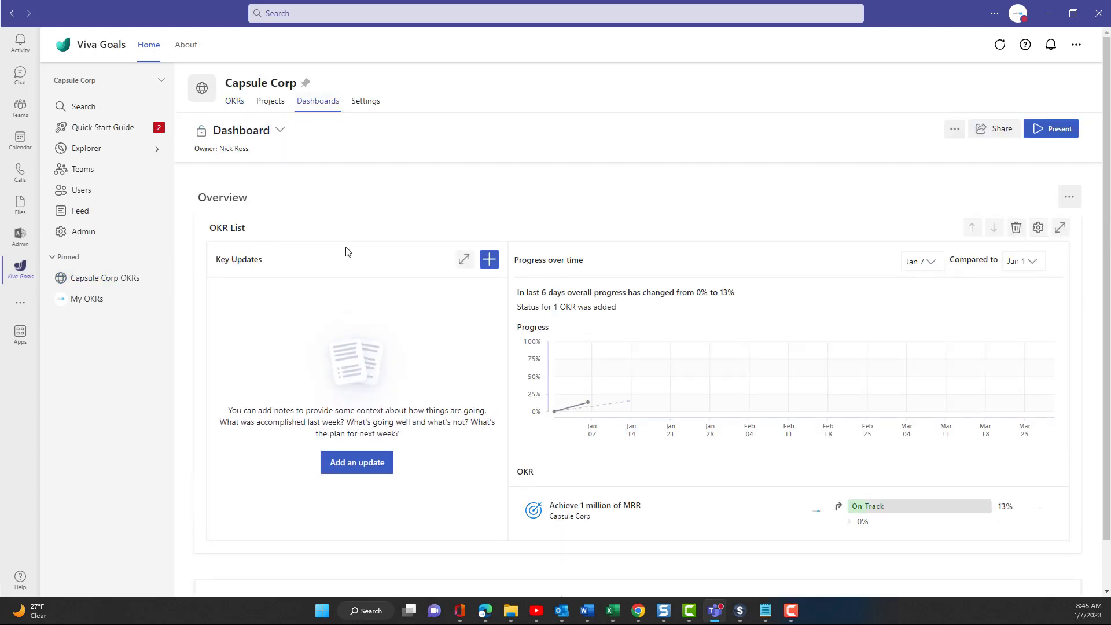
pyautogui.scroll(-1, 492, 332)
pyautogui.scroll(1, 654, 425)
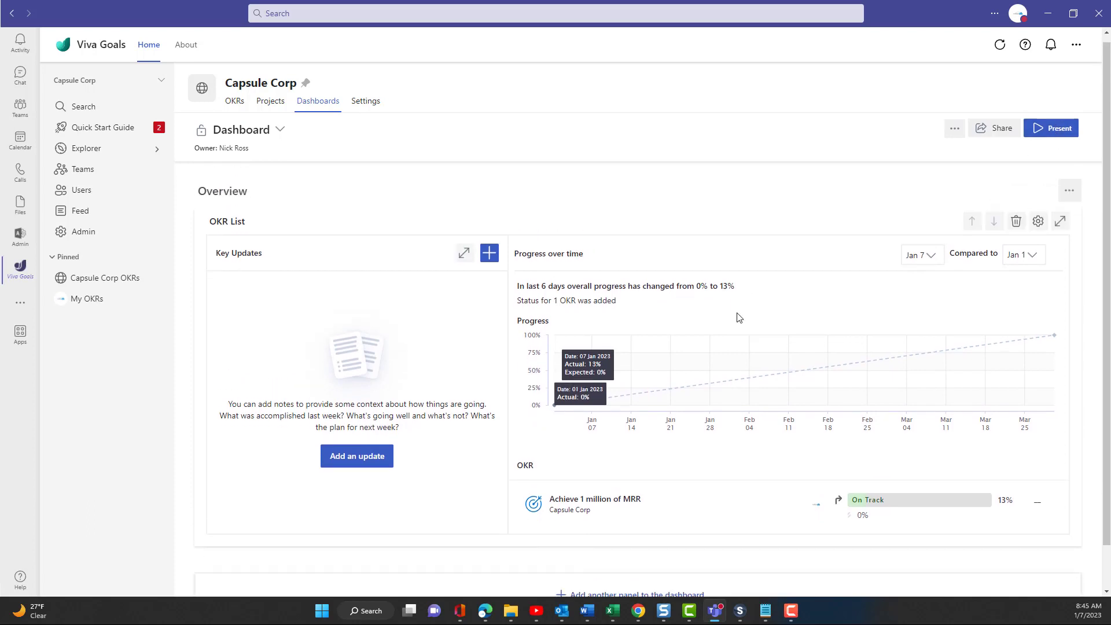
pyautogui.scroll(-1, 737, 317)
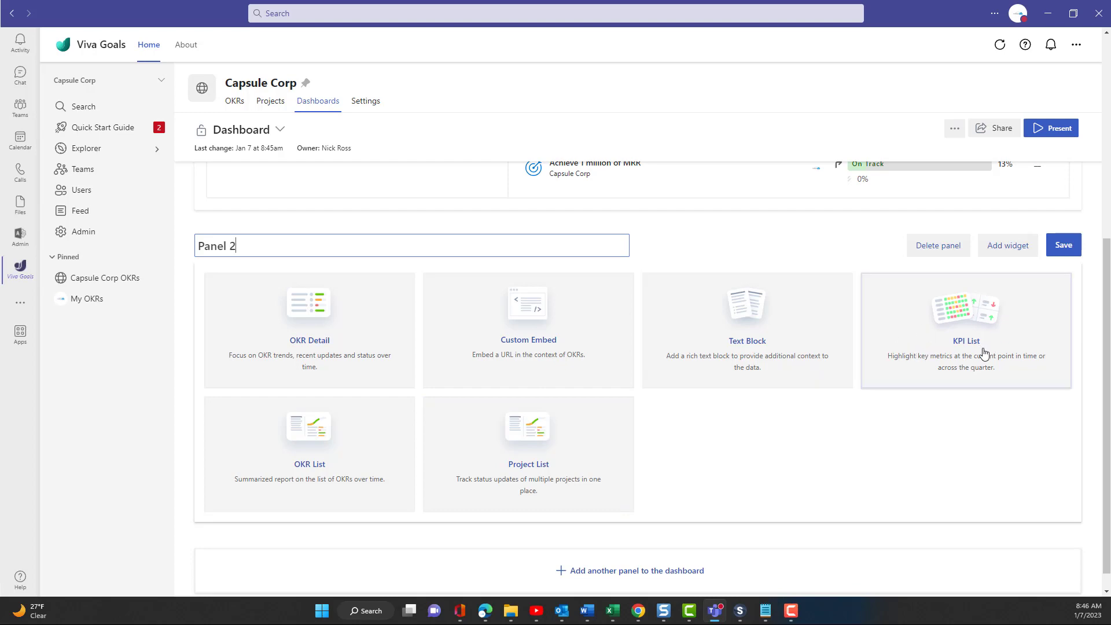
pyautogui.scroll(5, 900, 383)
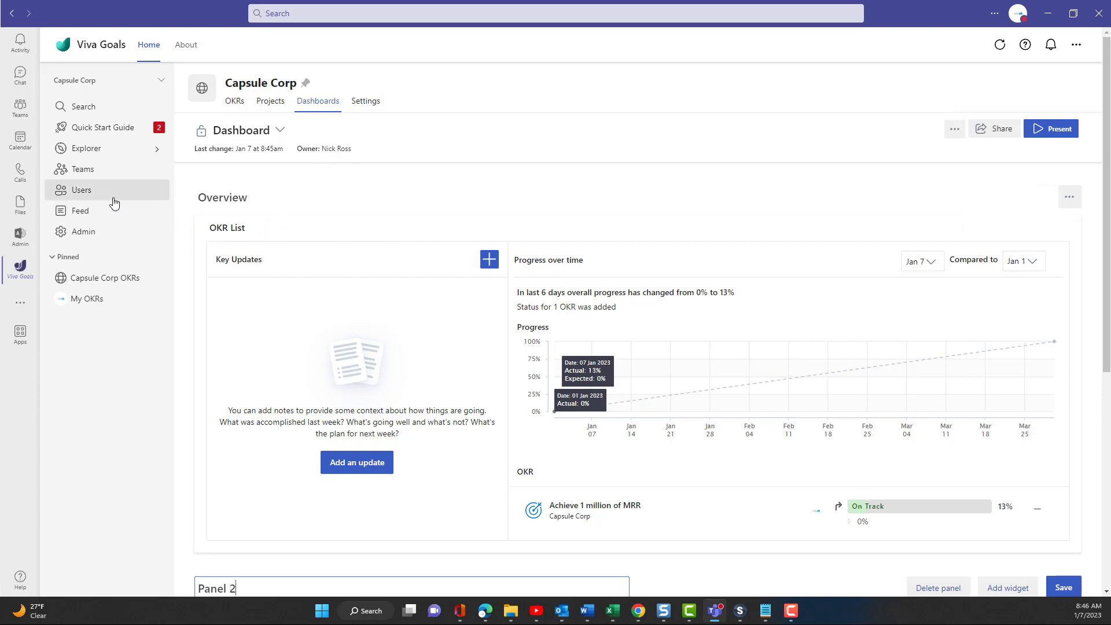
# Browse All Teams, expand Sales, cancel a new team, and open the Account Managers sub-team
pyautogui.click(113, 169)
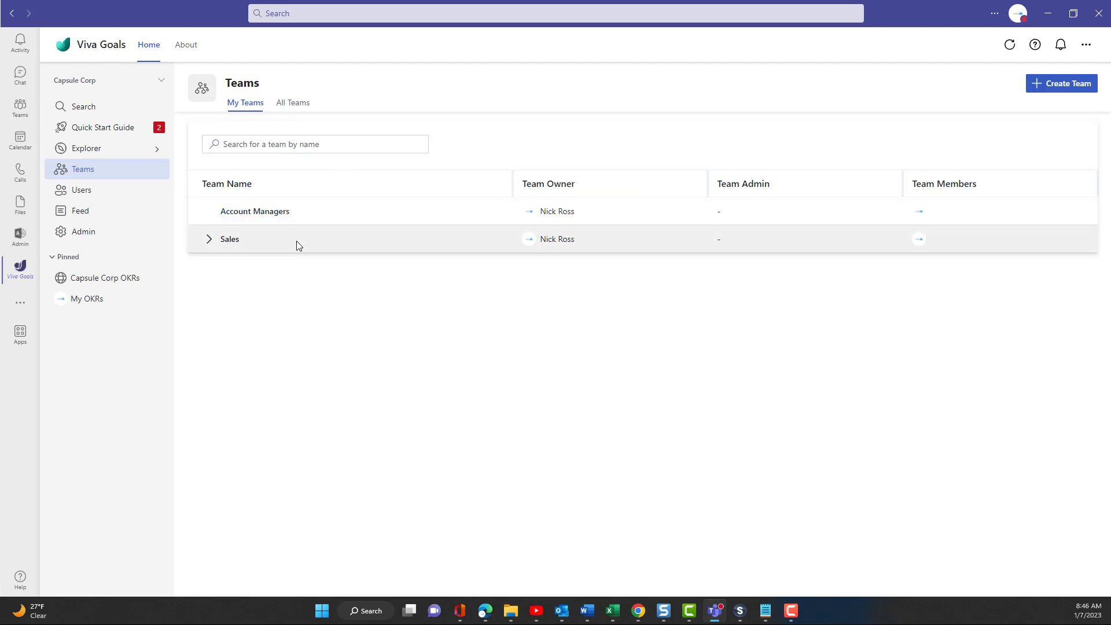
pyautogui.click(289, 105)
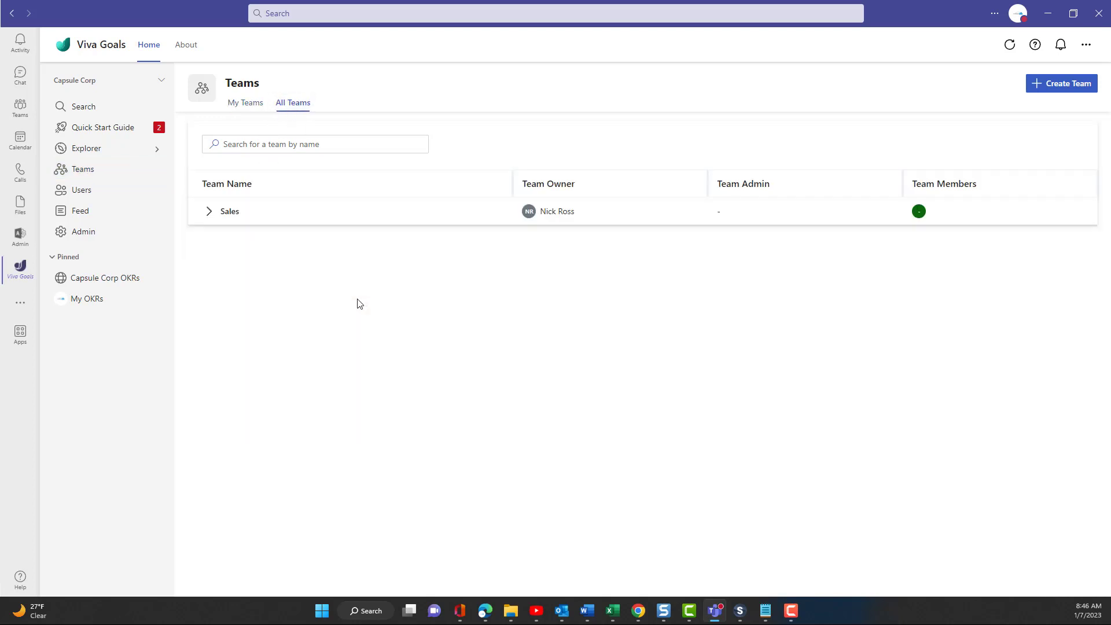
pyautogui.click(212, 216)
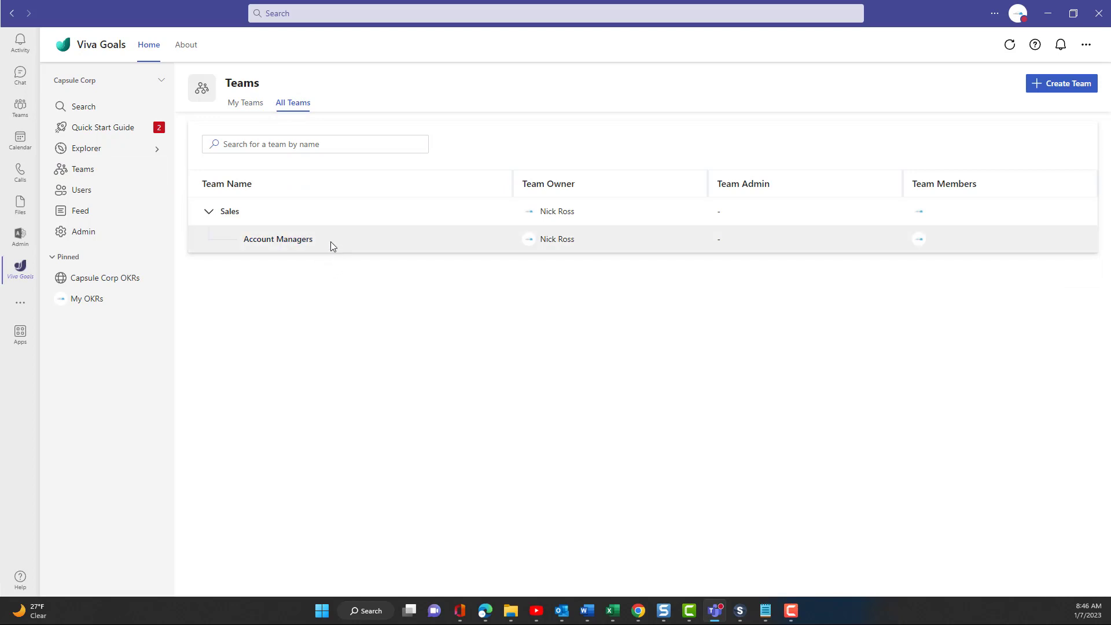
pyautogui.click(1044, 92)
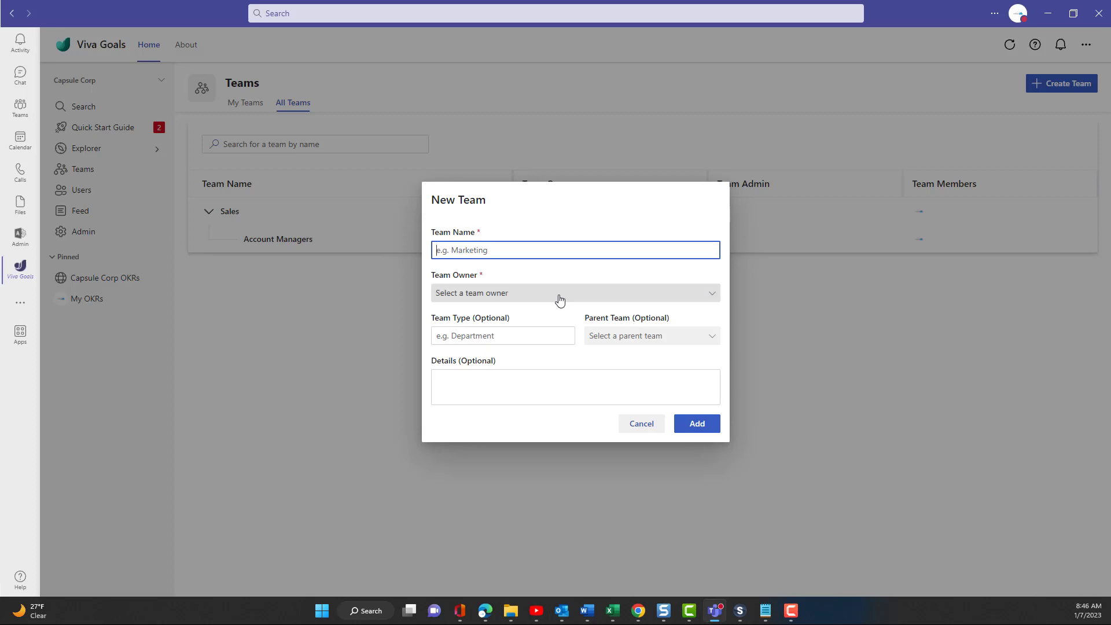
pyautogui.click(643, 428)
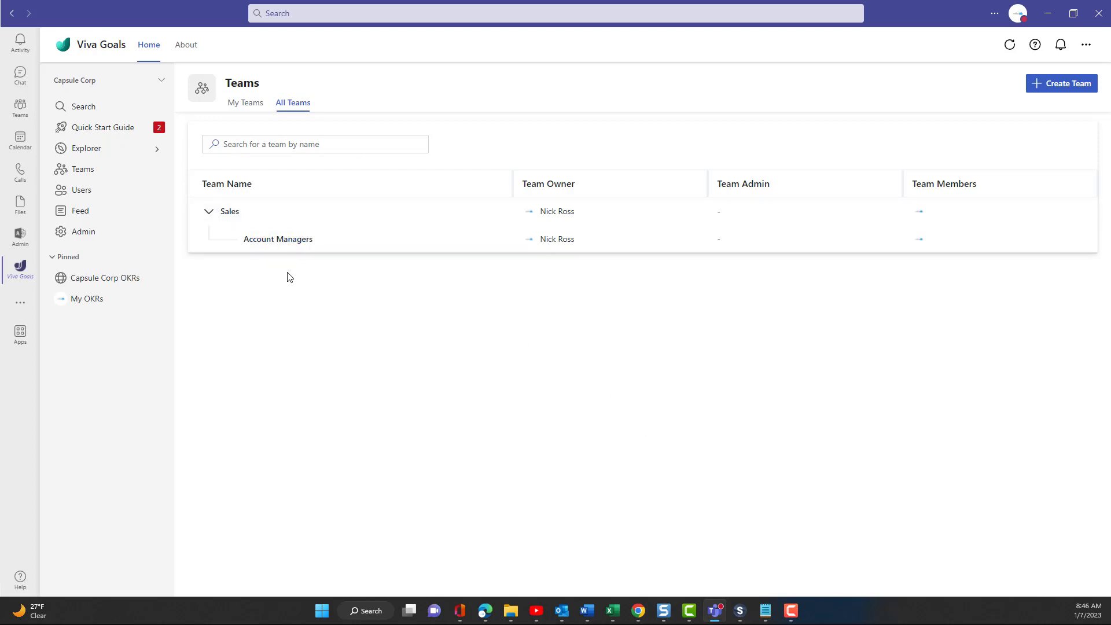
pyautogui.click(299, 241)
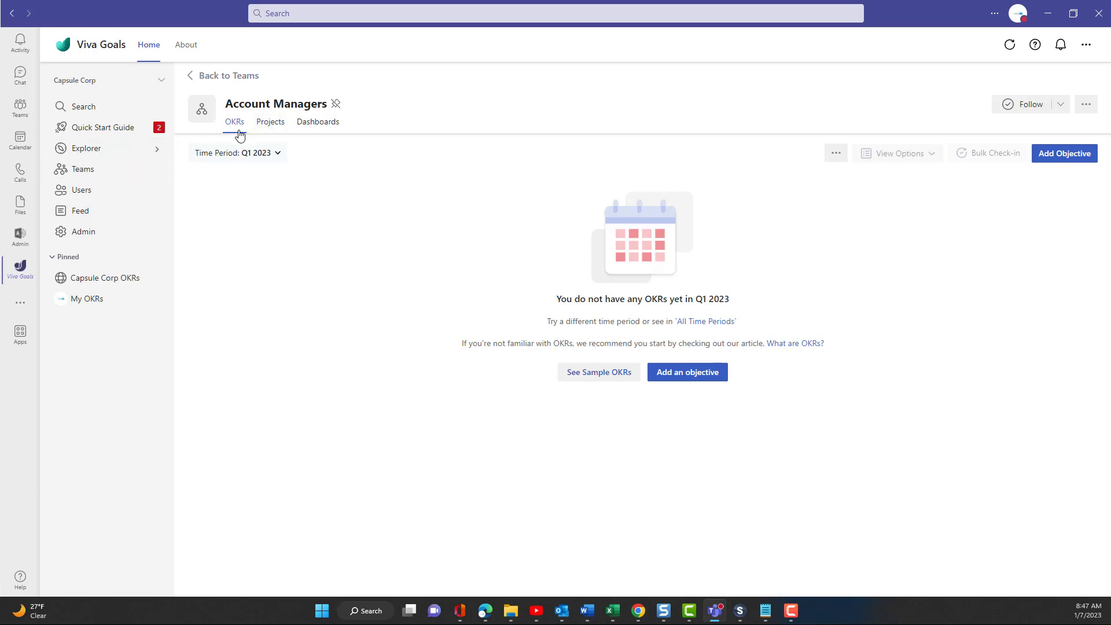
# Check the Account Managers projects and OKRs tabs, then return to the Capsule Corp OKRs page
pyautogui.click(267, 123)
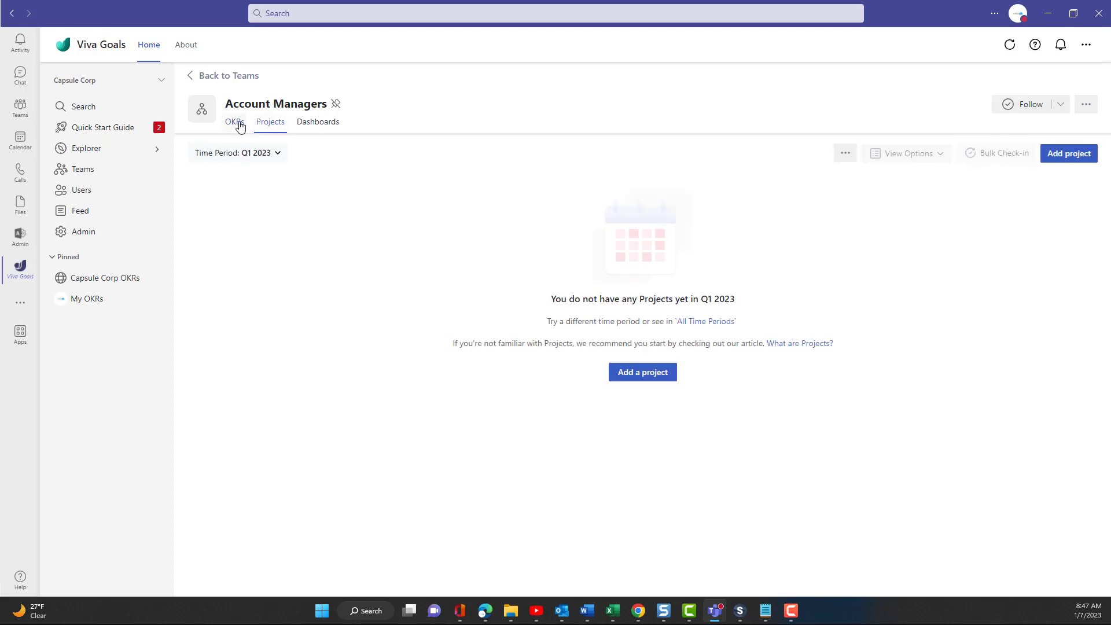
pyautogui.click(241, 126)
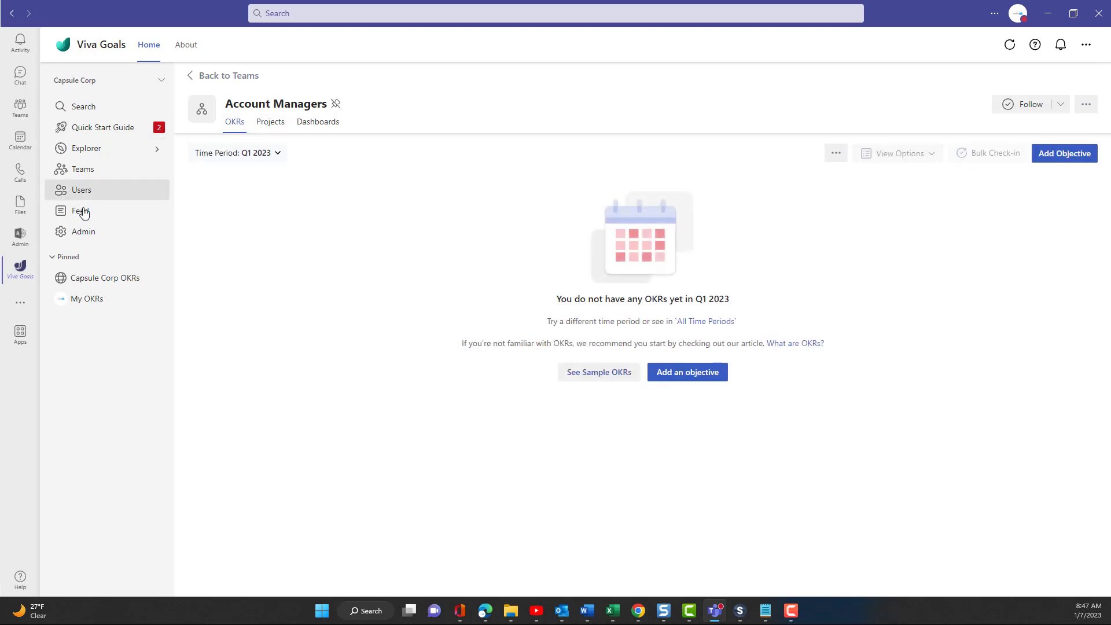
pyautogui.click(109, 289)
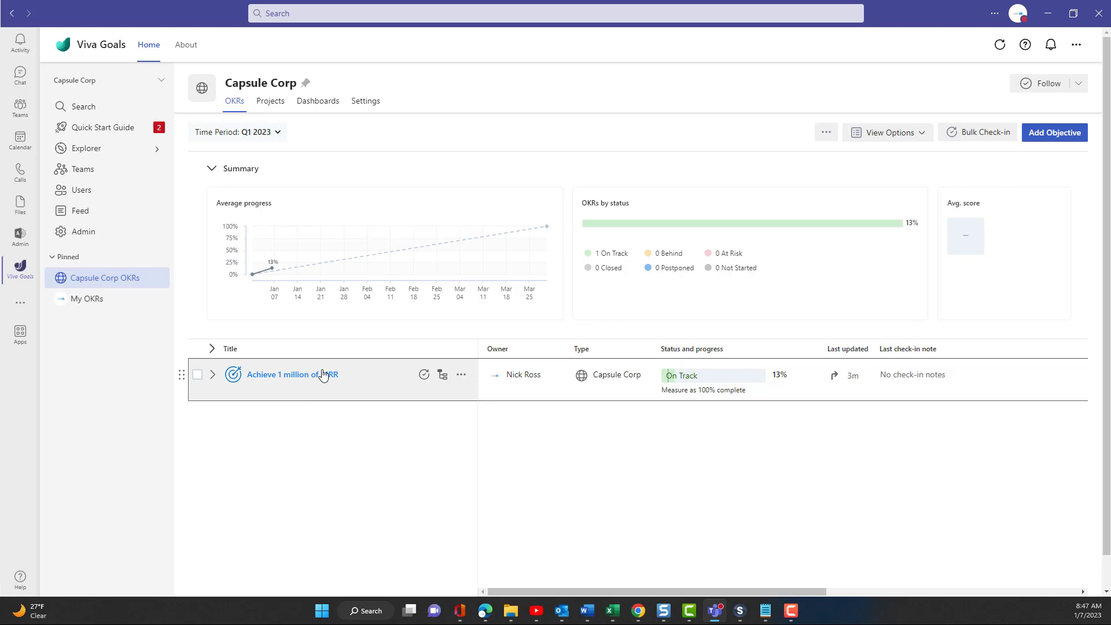
pyautogui.click(110, 186)
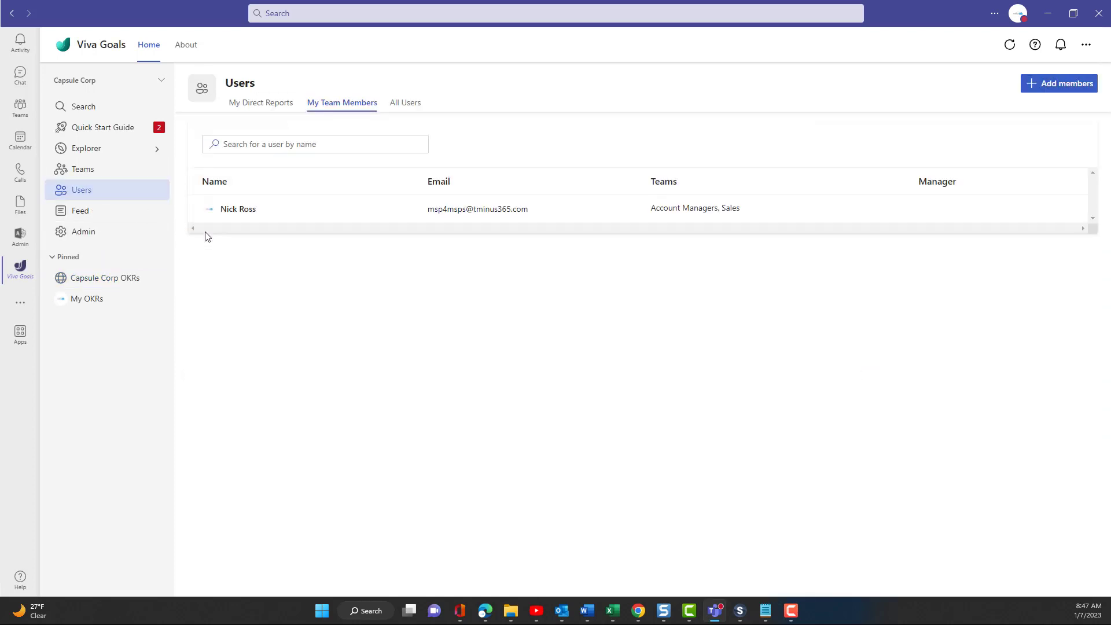
pyautogui.click(246, 106)
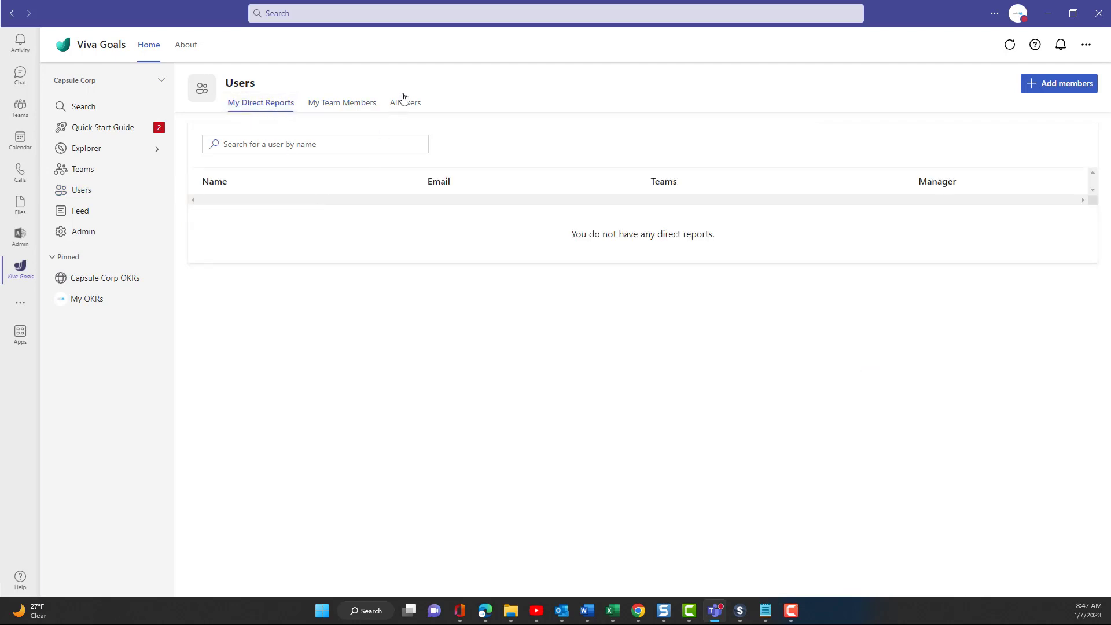
pyautogui.click(397, 107)
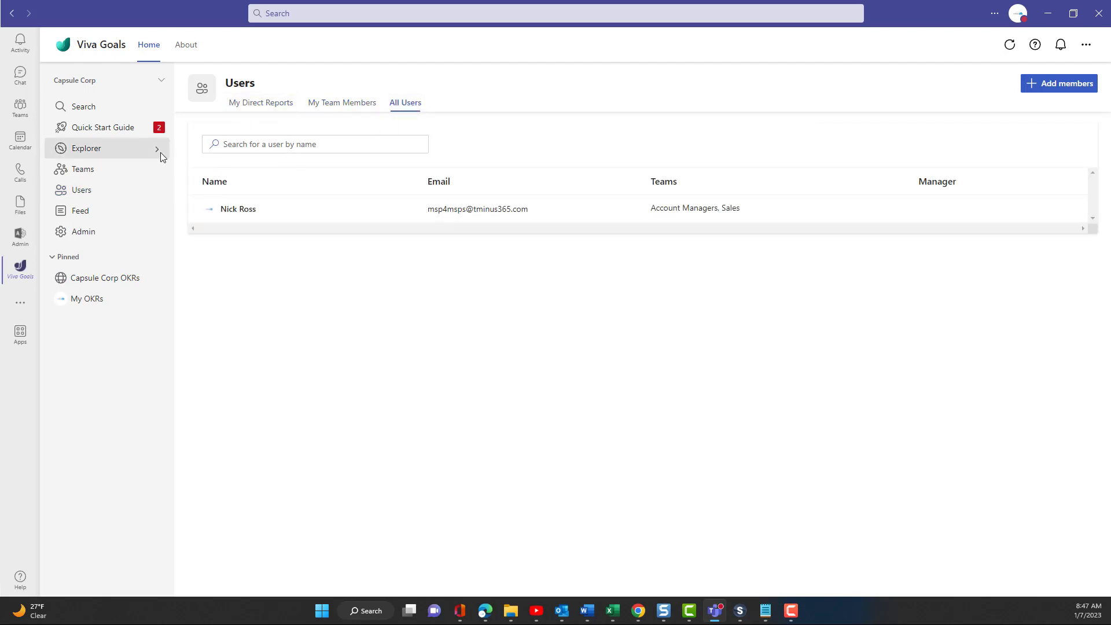
pyautogui.click(105, 278)
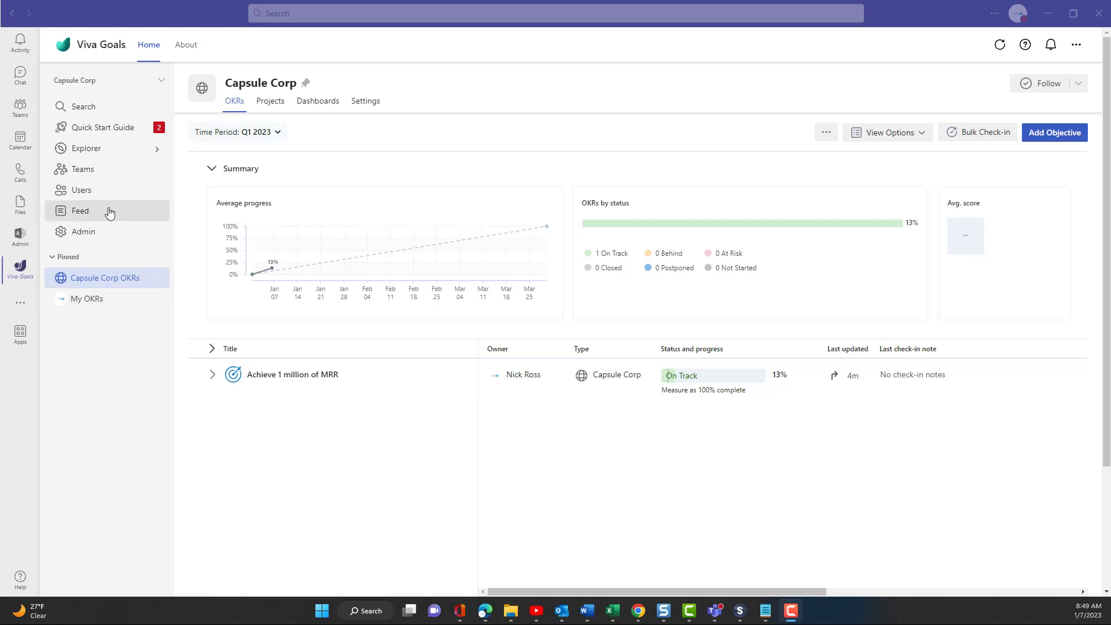
# Review the saved views All Objectives, Overdue OKRs, and Behind or At Risk OKRs in Explorer
pyautogui.click(128, 149)
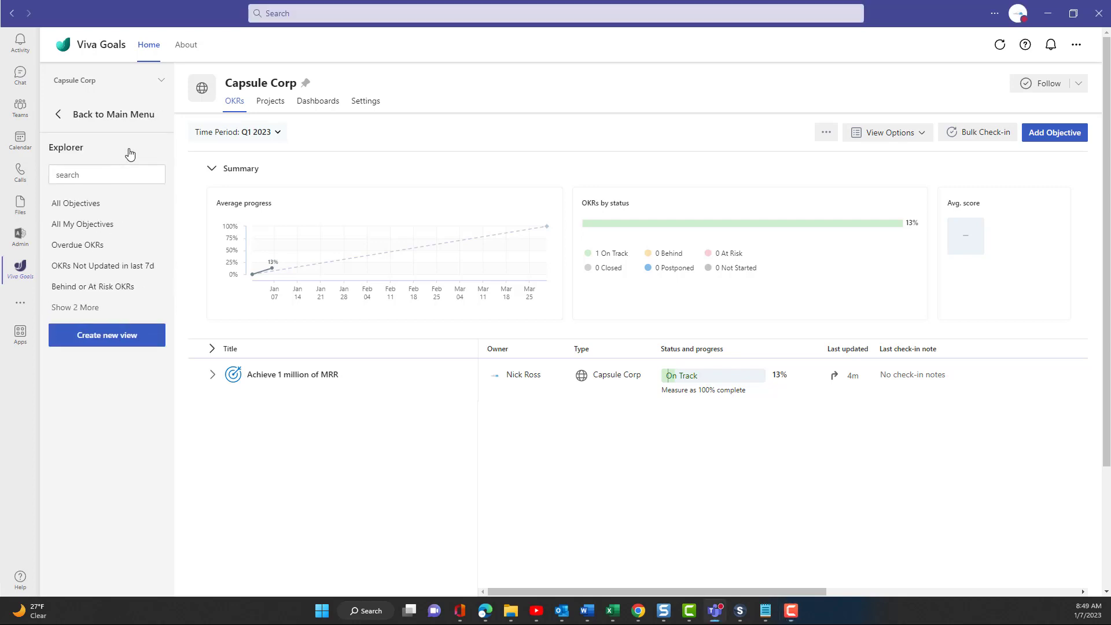
pyautogui.click(110, 205)
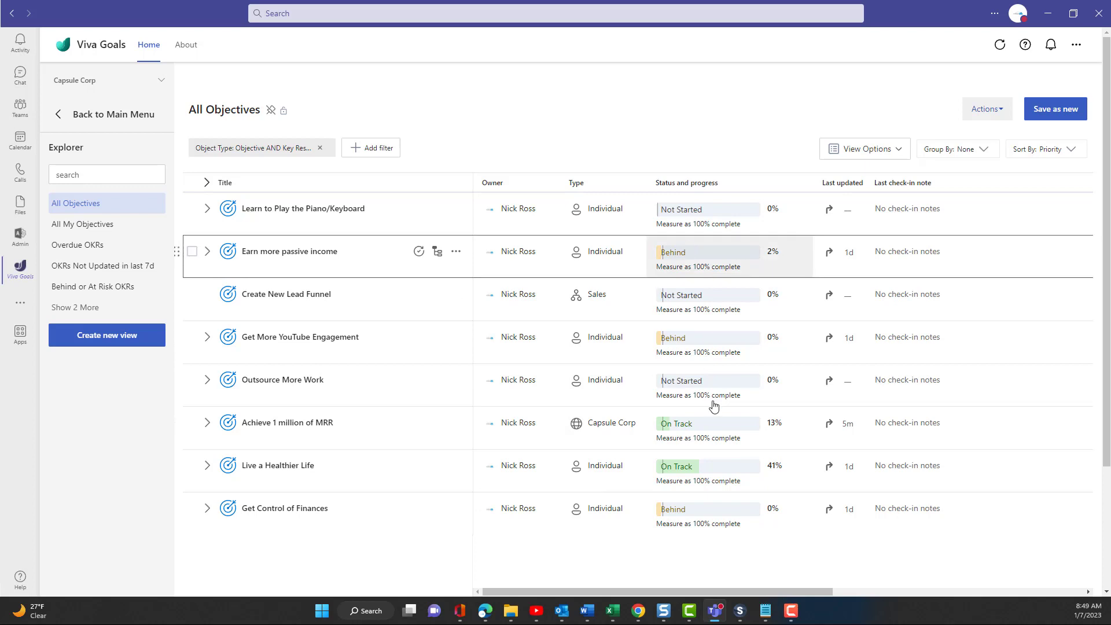
pyautogui.click(360, 152)
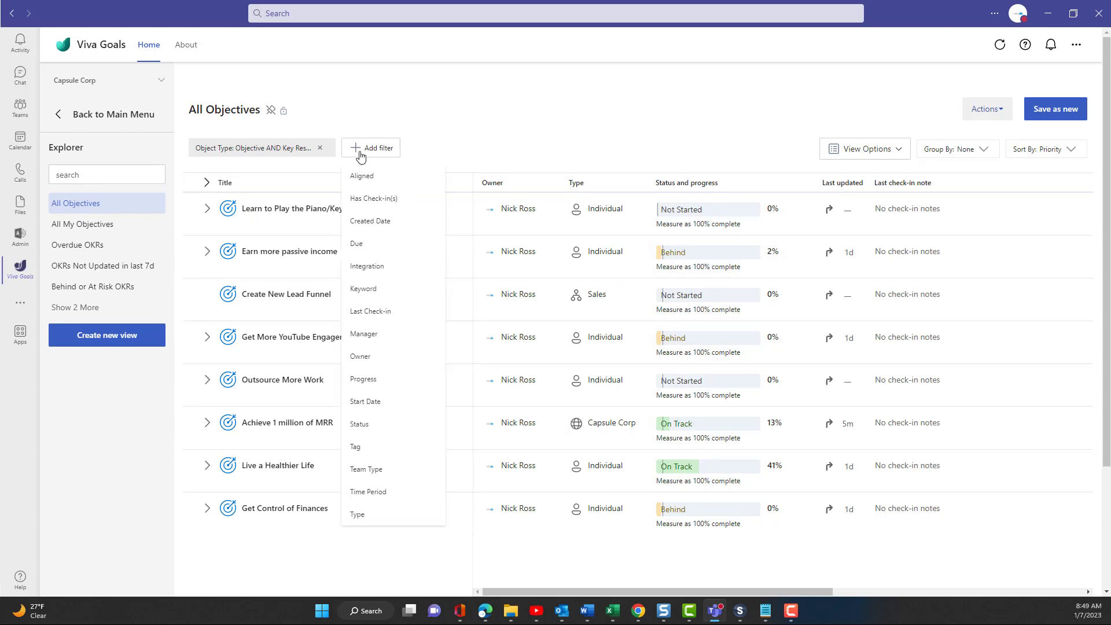
pyautogui.click(422, 121)
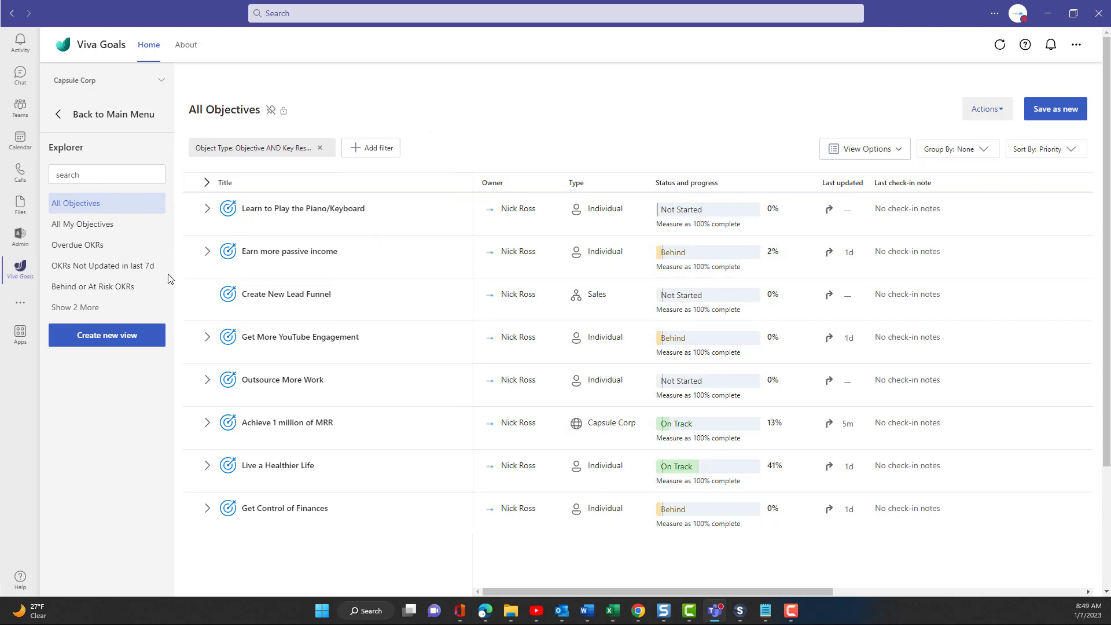
pyautogui.click(92, 245)
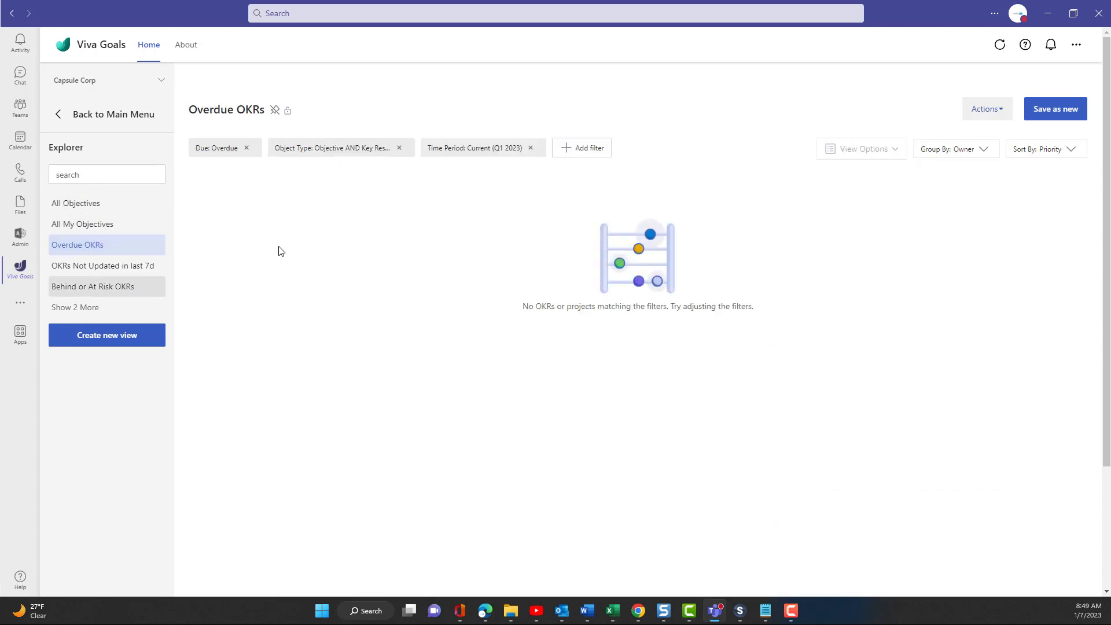
pyautogui.click(123, 287)
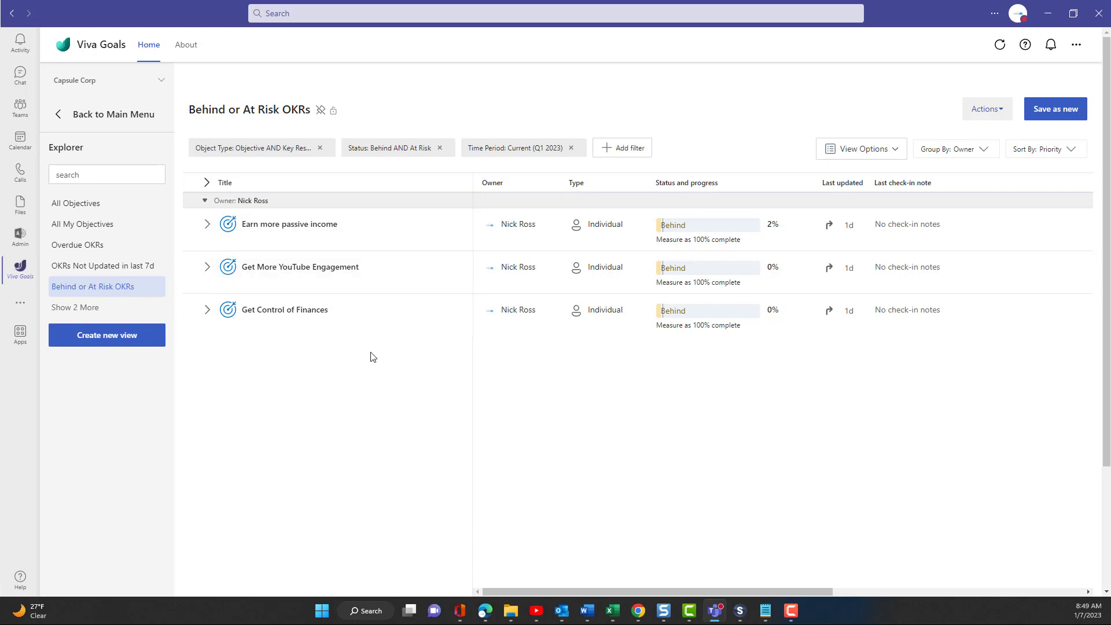
pyautogui.click(105, 204)
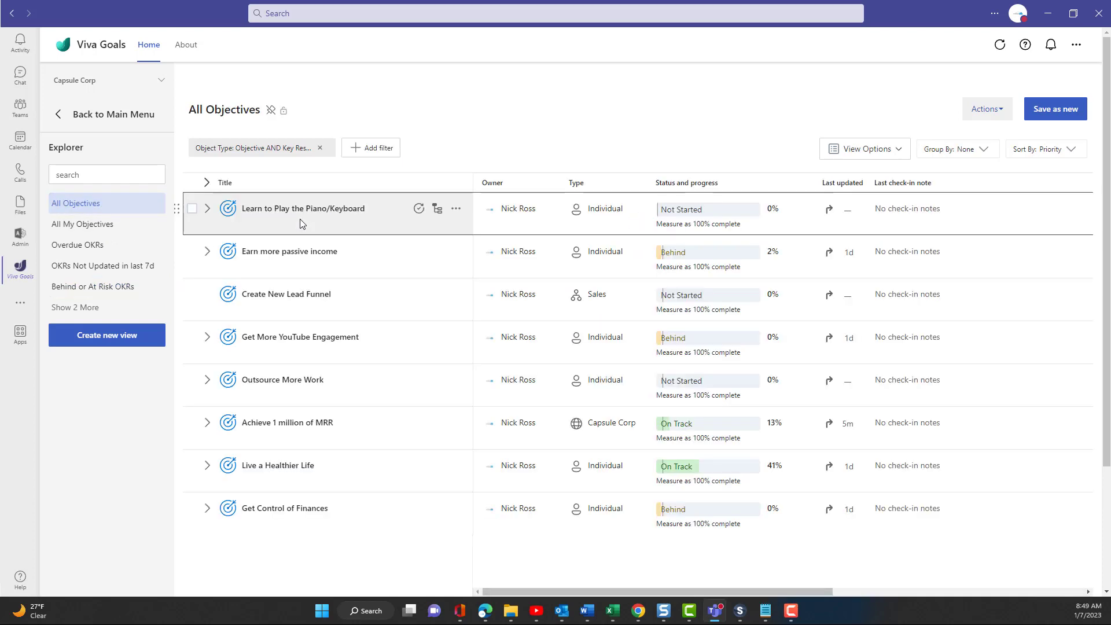
# Start a new custom view without adding filters, then go back to the main menu
pyautogui.click(117, 342)
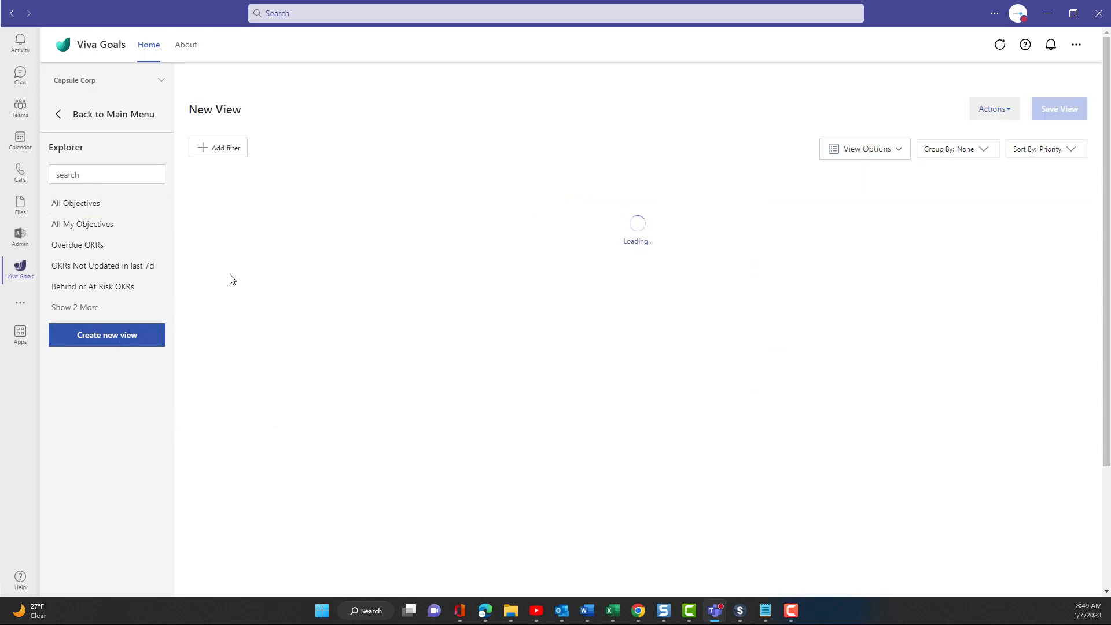
pyautogui.click(212, 150)
pyautogui.click(405, 124)
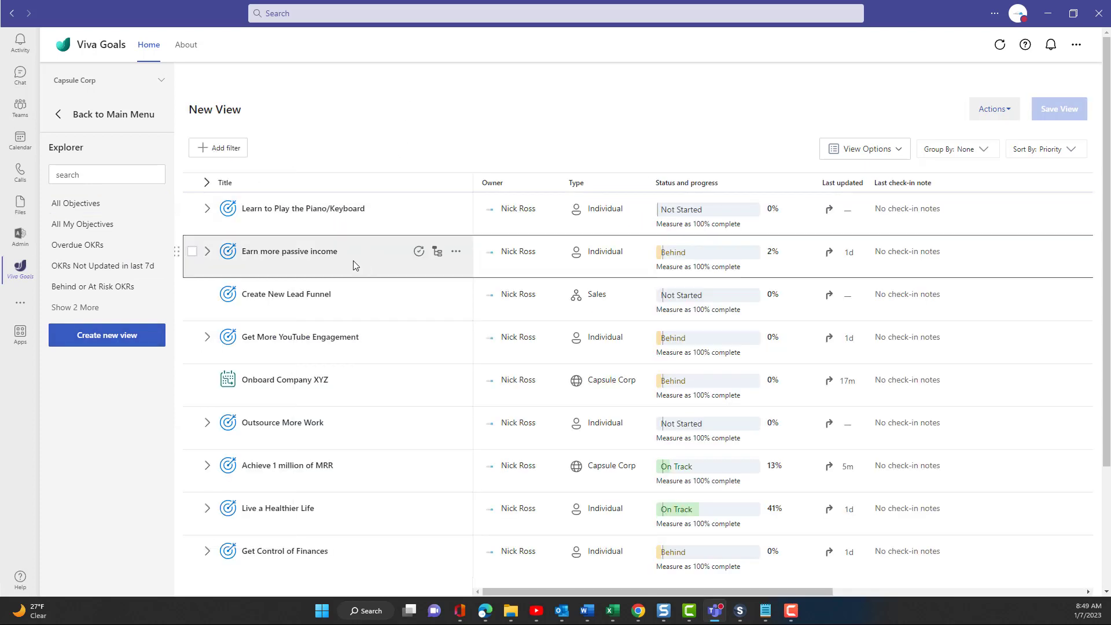
pyautogui.click(69, 123)
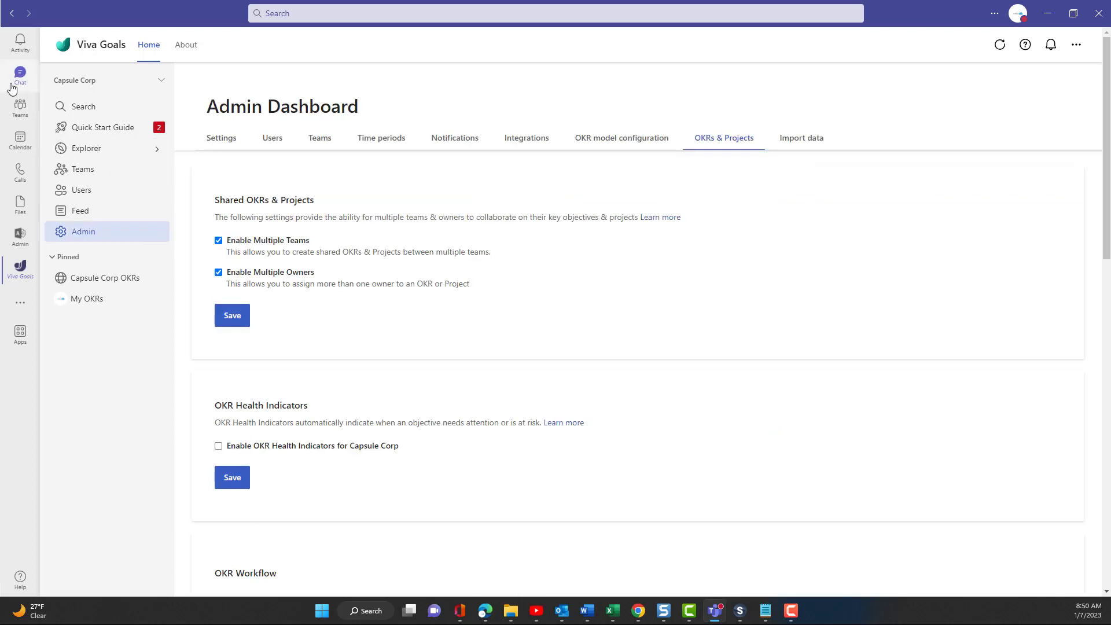
# In the chat, review the Earn more passive income card's details, then show the messaging apps list
pyautogui.click(13, 84)
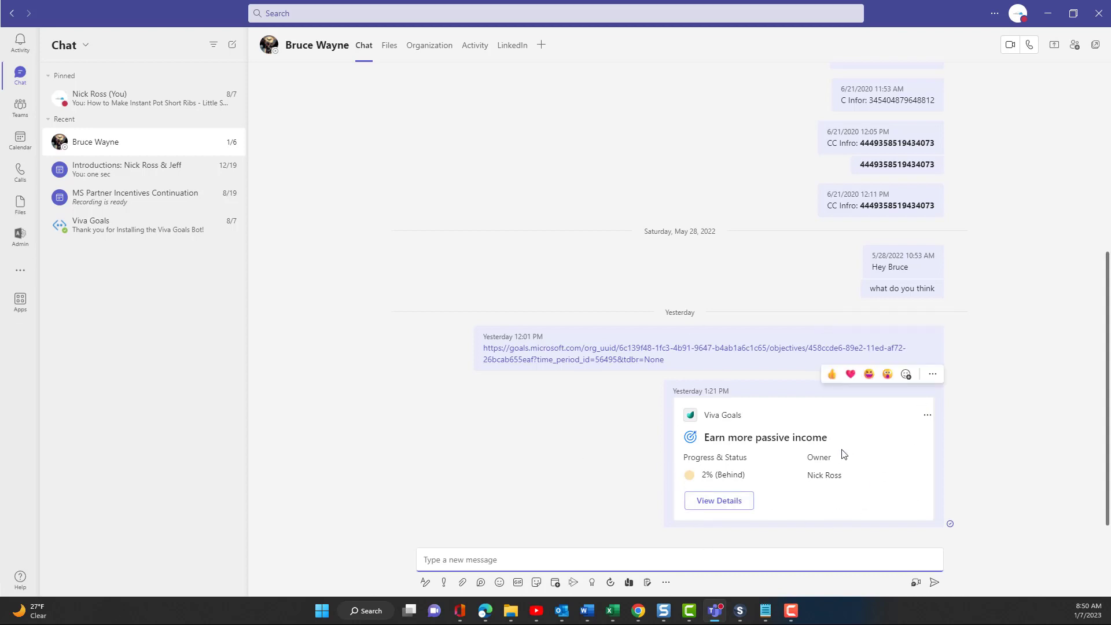
pyautogui.click(723, 504)
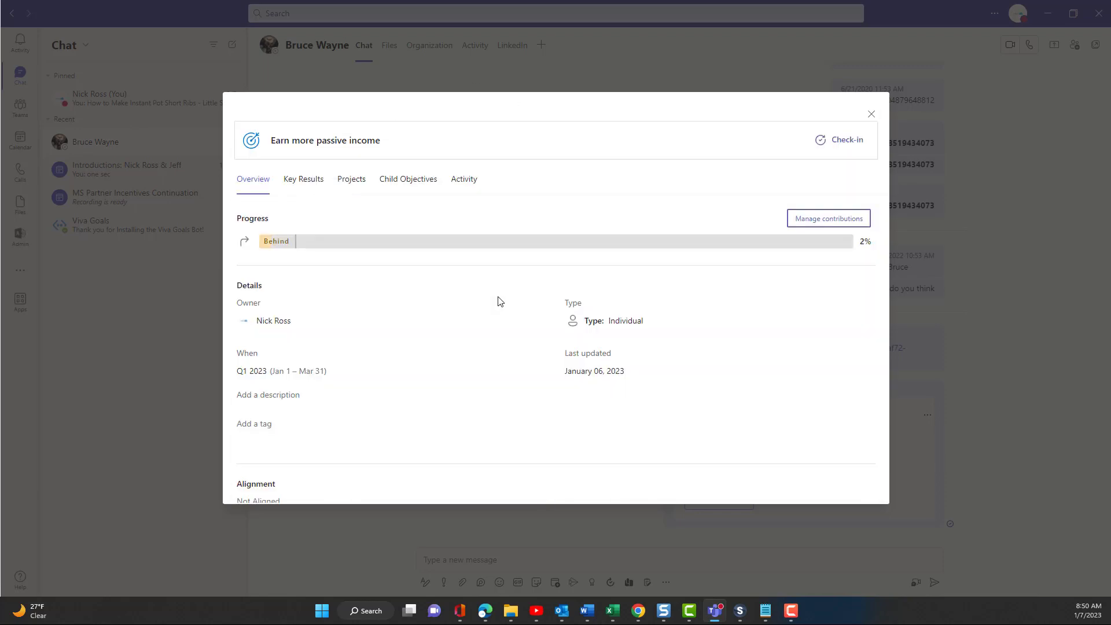
pyautogui.scroll(-1, 496, 302)
pyautogui.scroll(1, 495, 302)
pyautogui.click(871, 114)
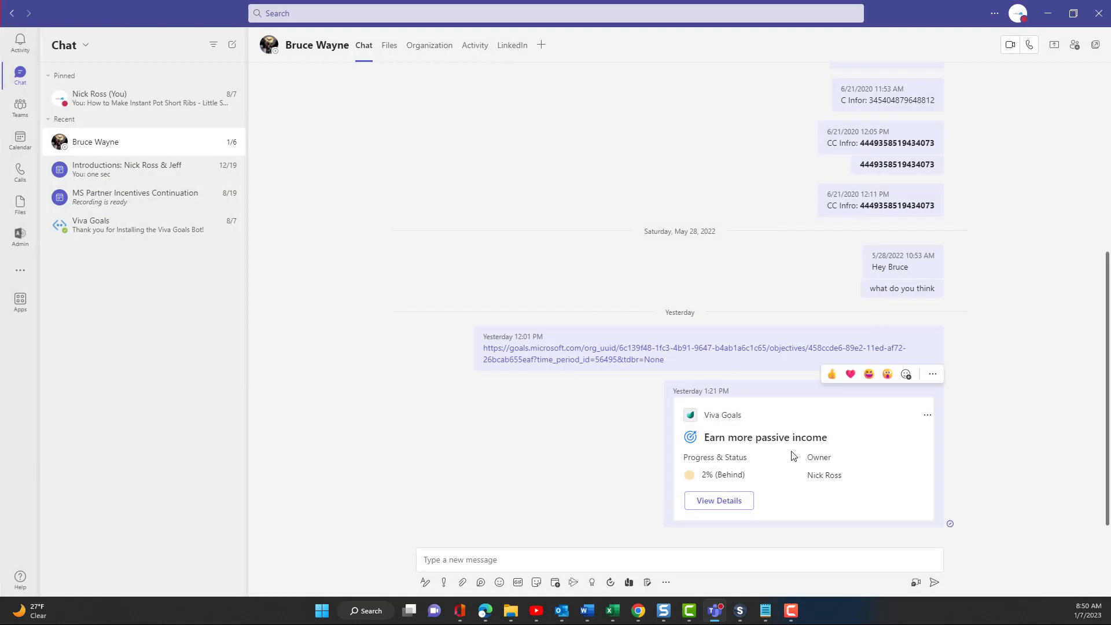
pyautogui.click(666, 582)
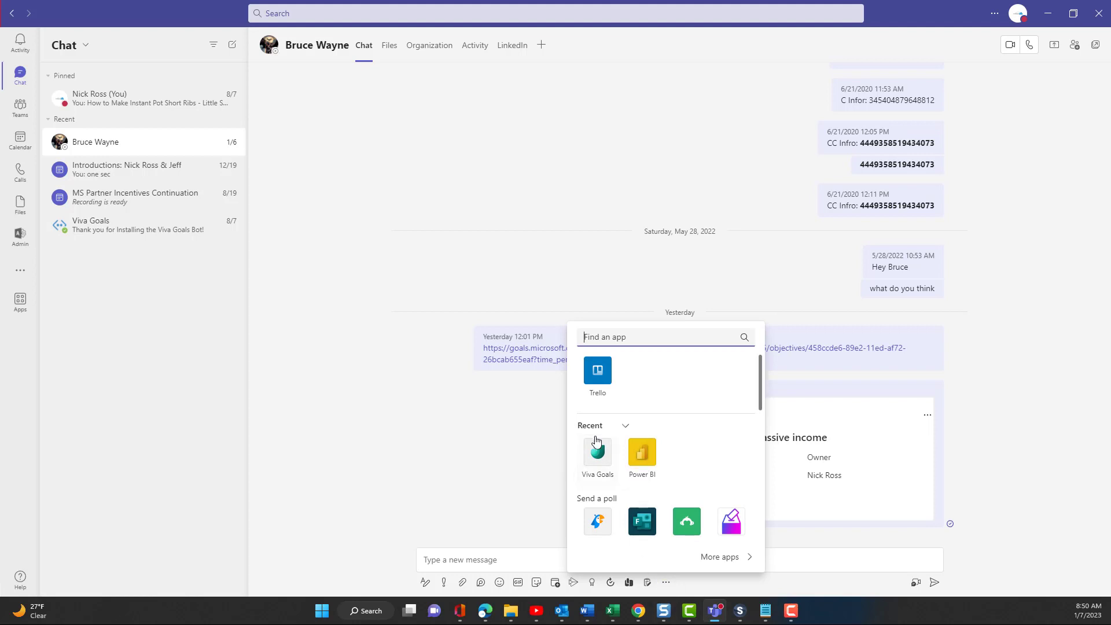
# Search Viva Goals for 'Achieve' and send the Achieve 1 million of MRR card to the chat
pyautogui.click(601, 466)
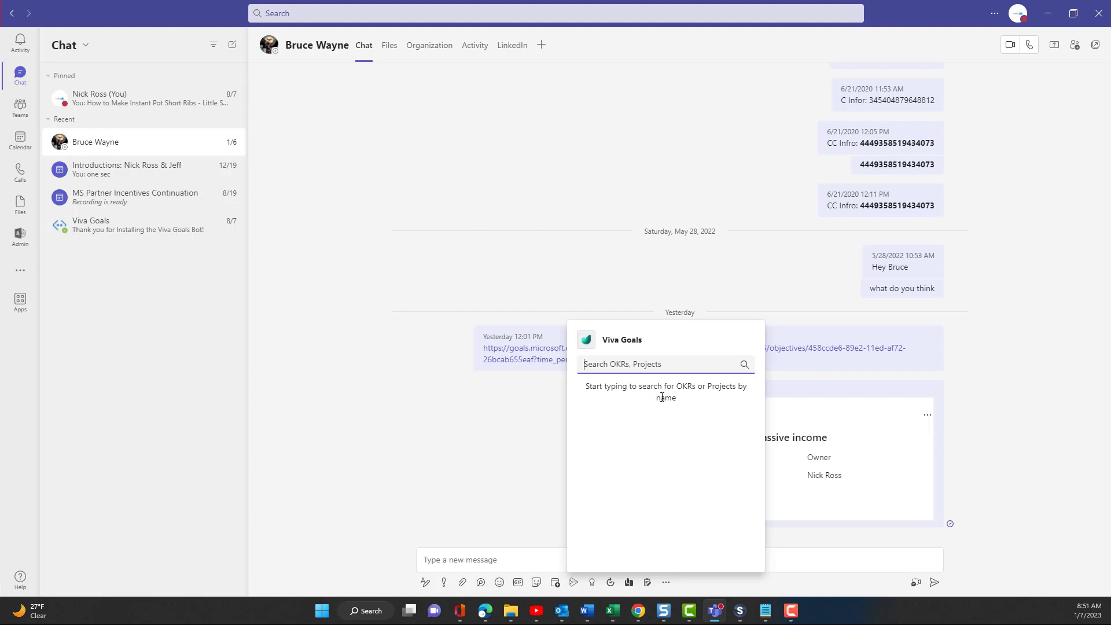
pyautogui.write('Achieve')
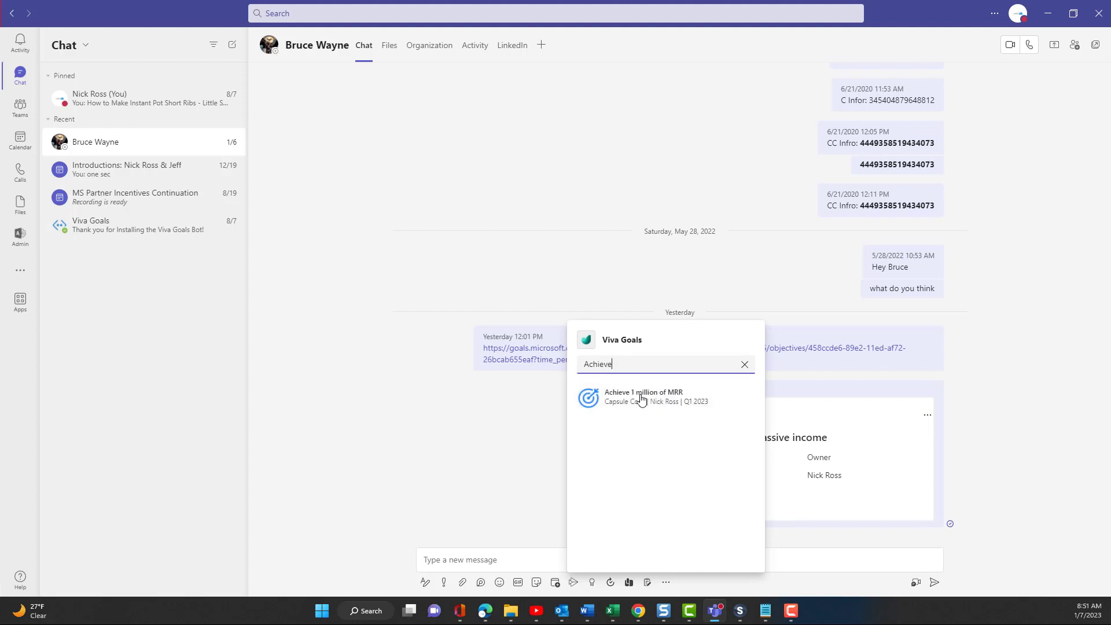
pyautogui.click(639, 394)
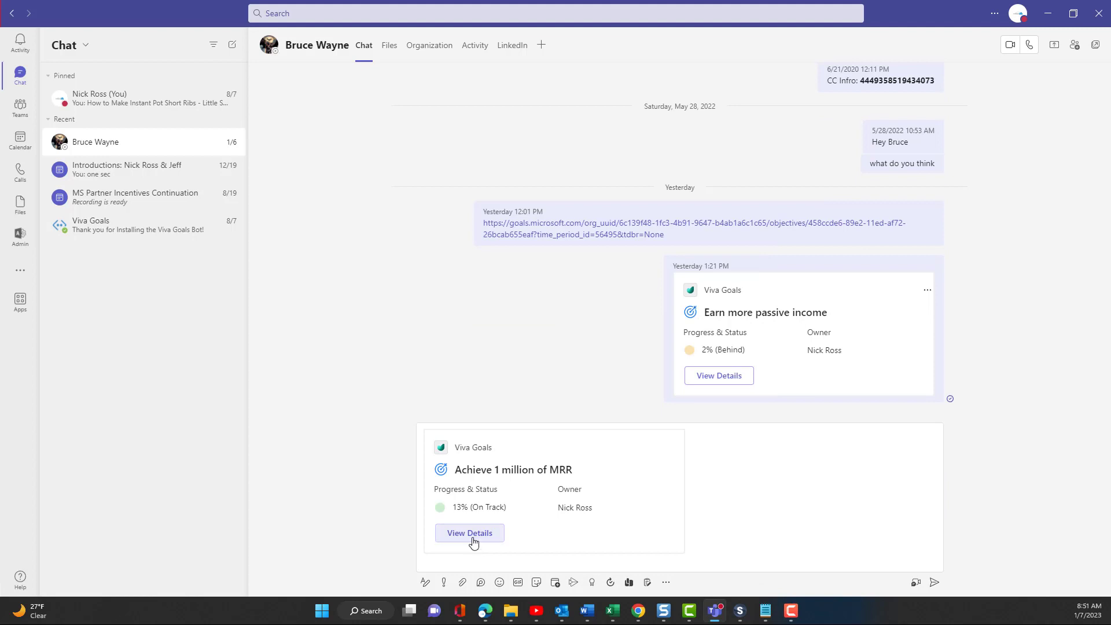
pyautogui.click(935, 583)
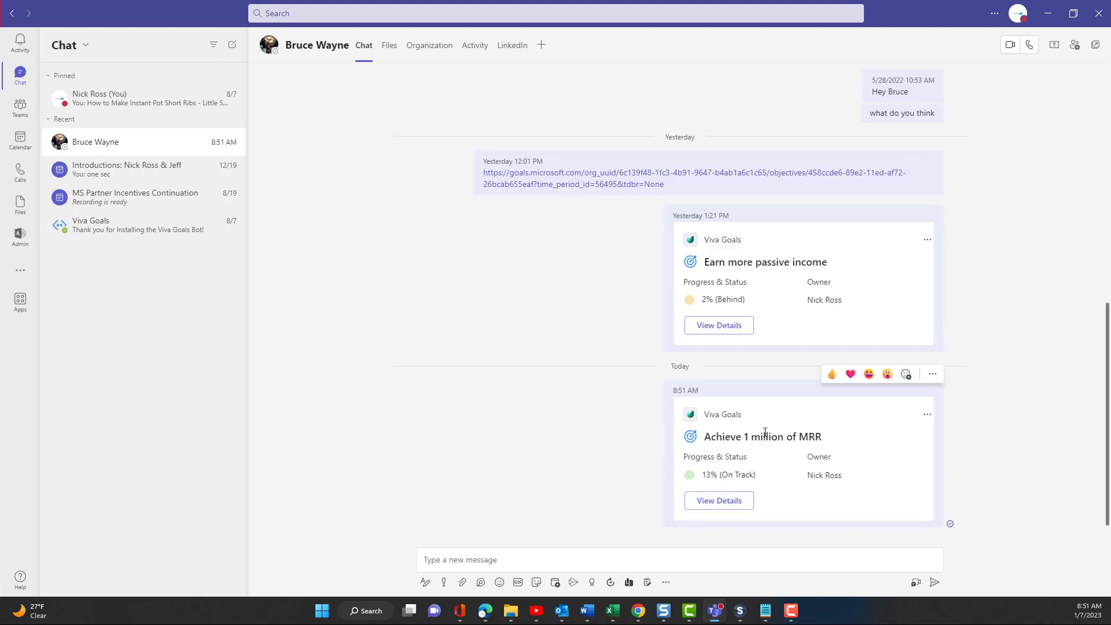